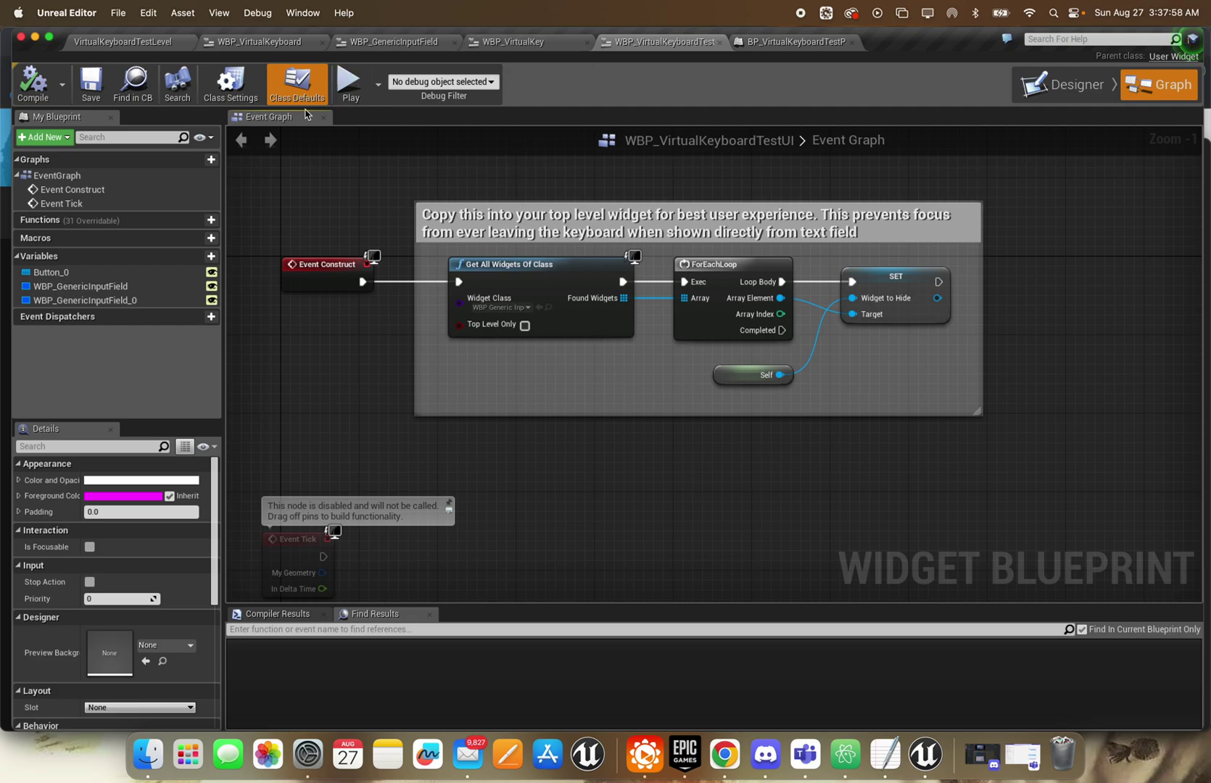
# Launch the game preview, open the Username virtual keyboard, and enter hgtt66y%$
pyautogui.click(349, 84)
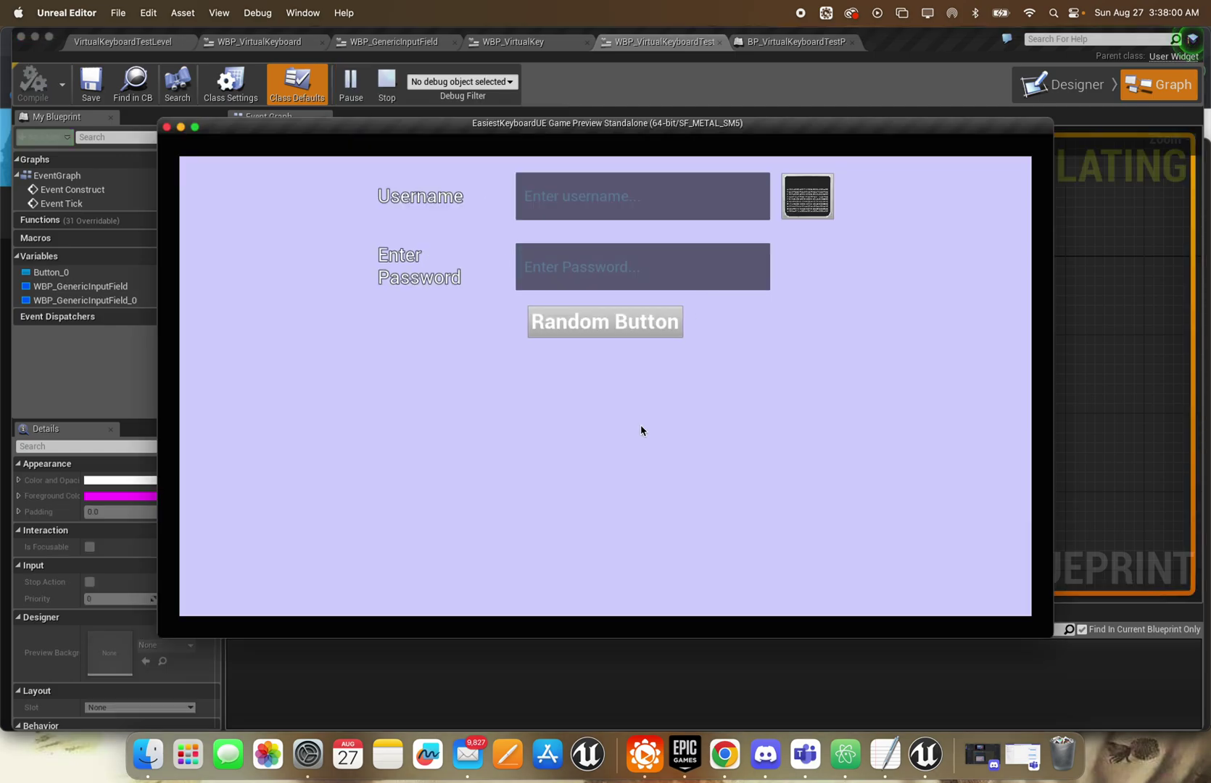
pyautogui.click(794, 216)
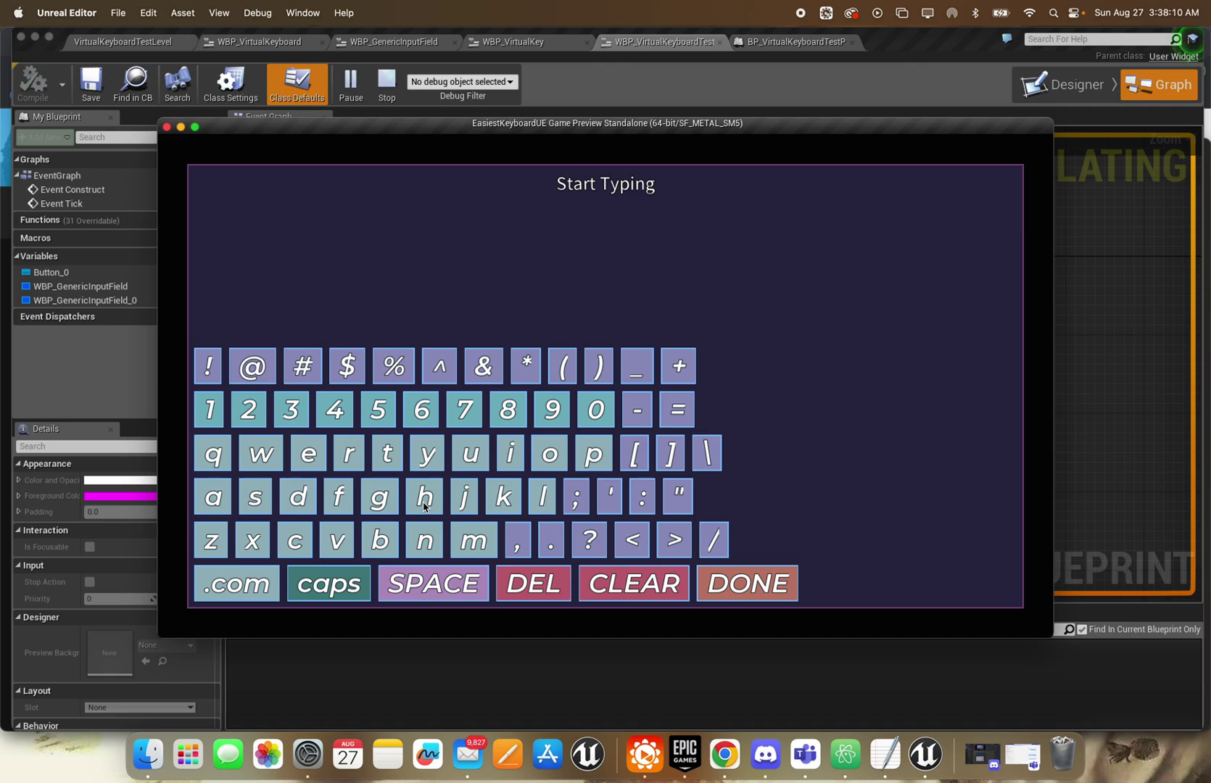
pyautogui.click(424, 500)
pyautogui.click(378, 498)
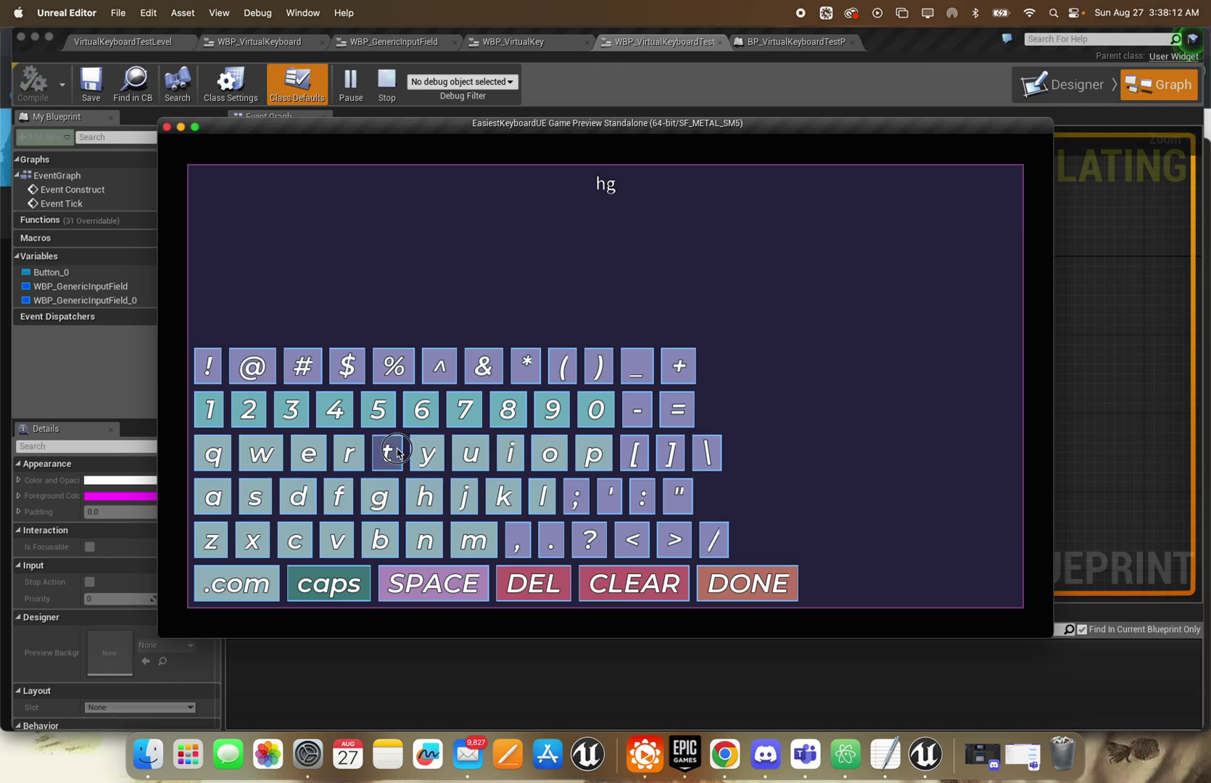
pyautogui.doubleClick(390, 454)
pyautogui.doubleClick(419, 426)
pyautogui.click(427, 454)
pyautogui.click(394, 366)
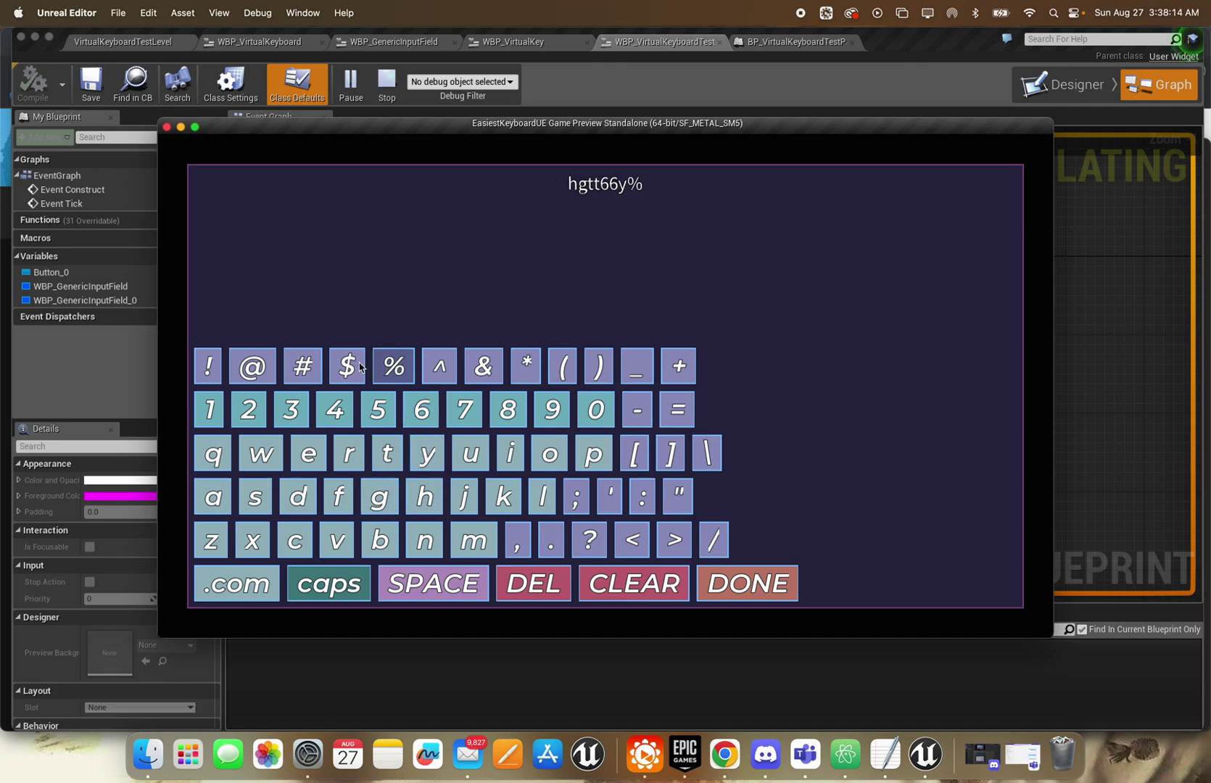
pyautogui.click(347, 366)
# Switch the virtual keyboard to uppercase and enter GGTYHNM
pyautogui.click(328, 583)
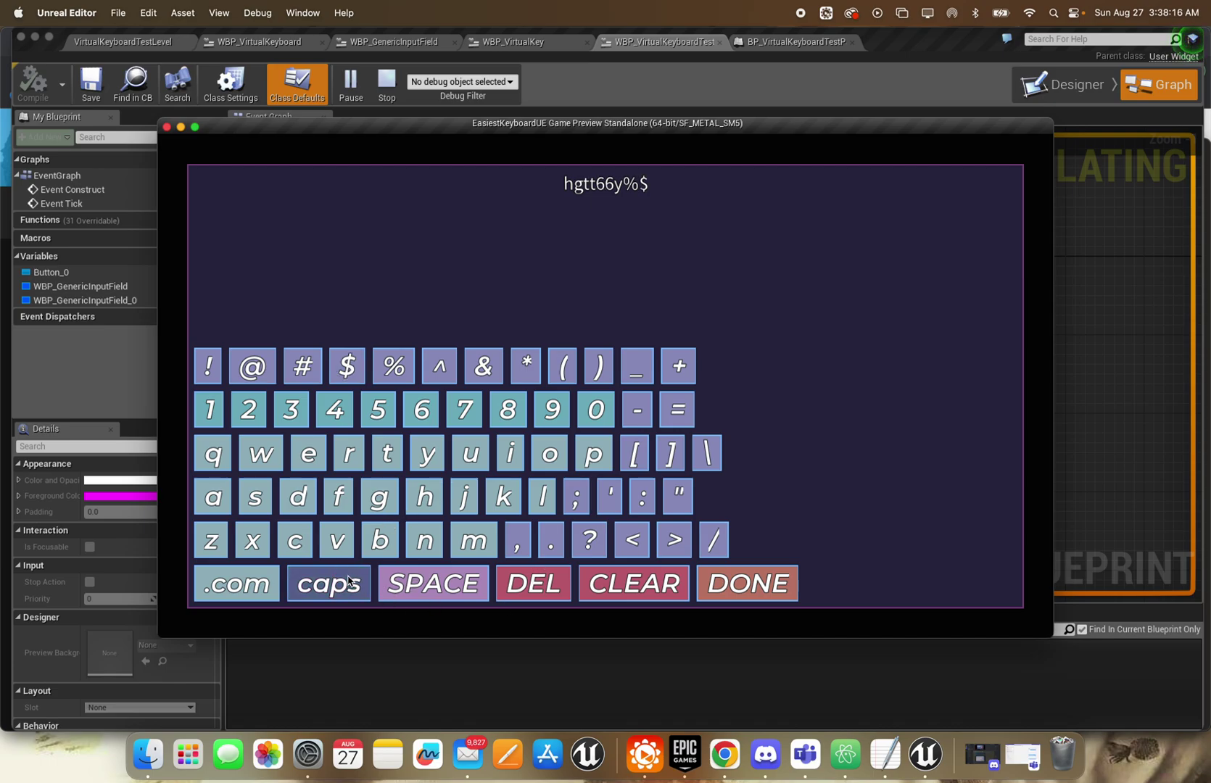
pyautogui.click(397, 496)
pyautogui.click(397, 497)
pyautogui.click(424, 456)
pyautogui.click(451, 454)
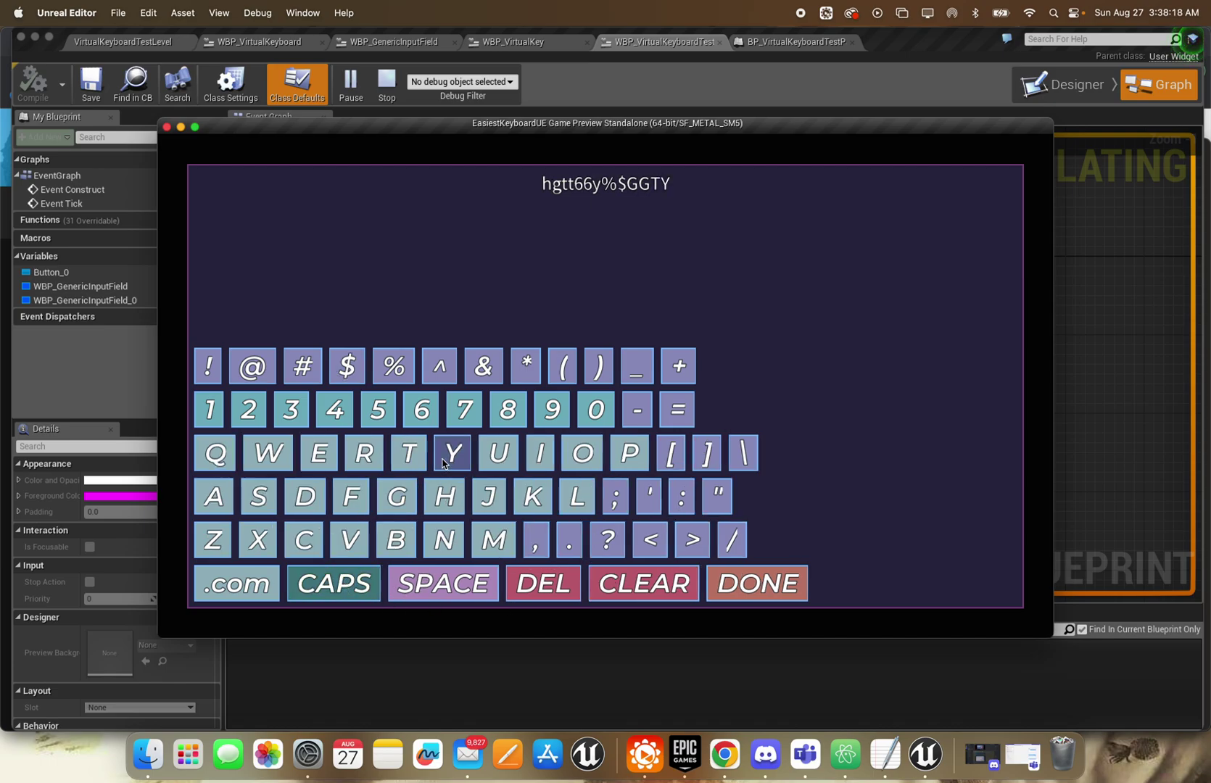
pyautogui.click(444, 497)
pyautogui.click(443, 540)
pyautogui.click(492, 543)
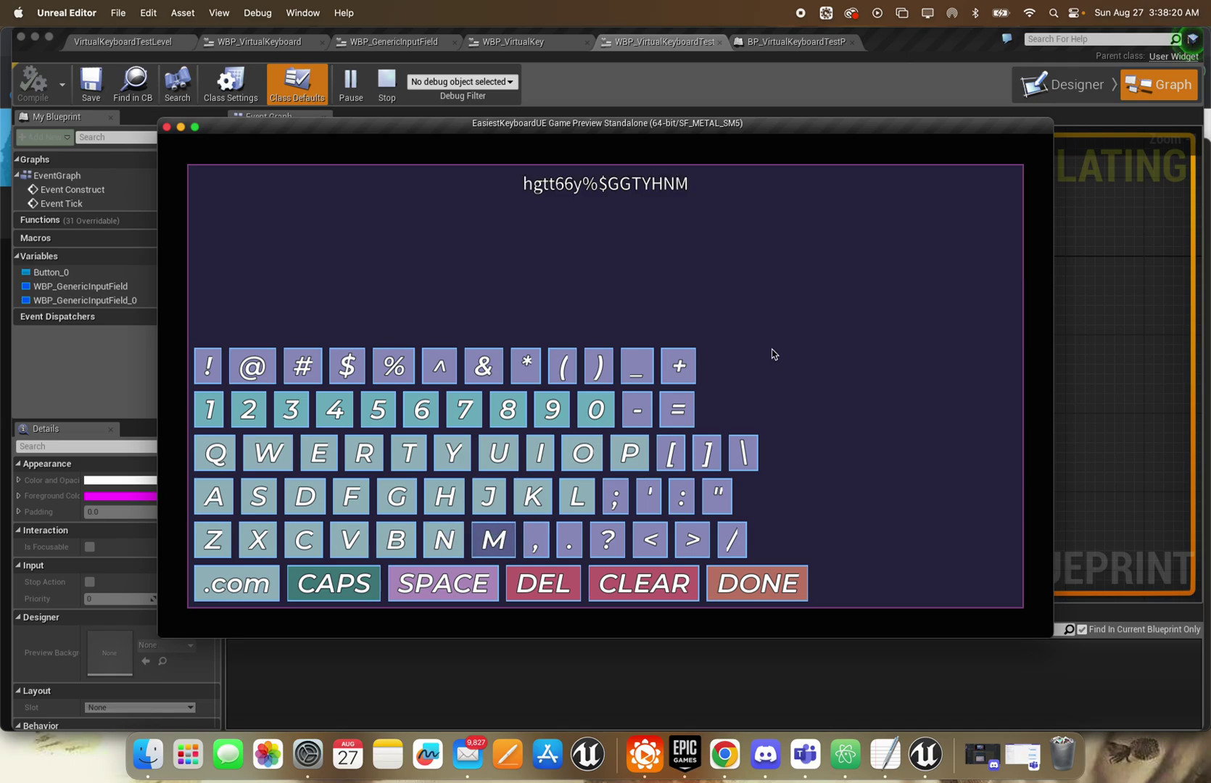
# Navigate the keys with arrow keys and Enter to add R, R, Y, U, I and K
pyautogui.press('Up')
pyautogui.press('Left')
pyautogui.press('Left')
pyautogui.press('Up')
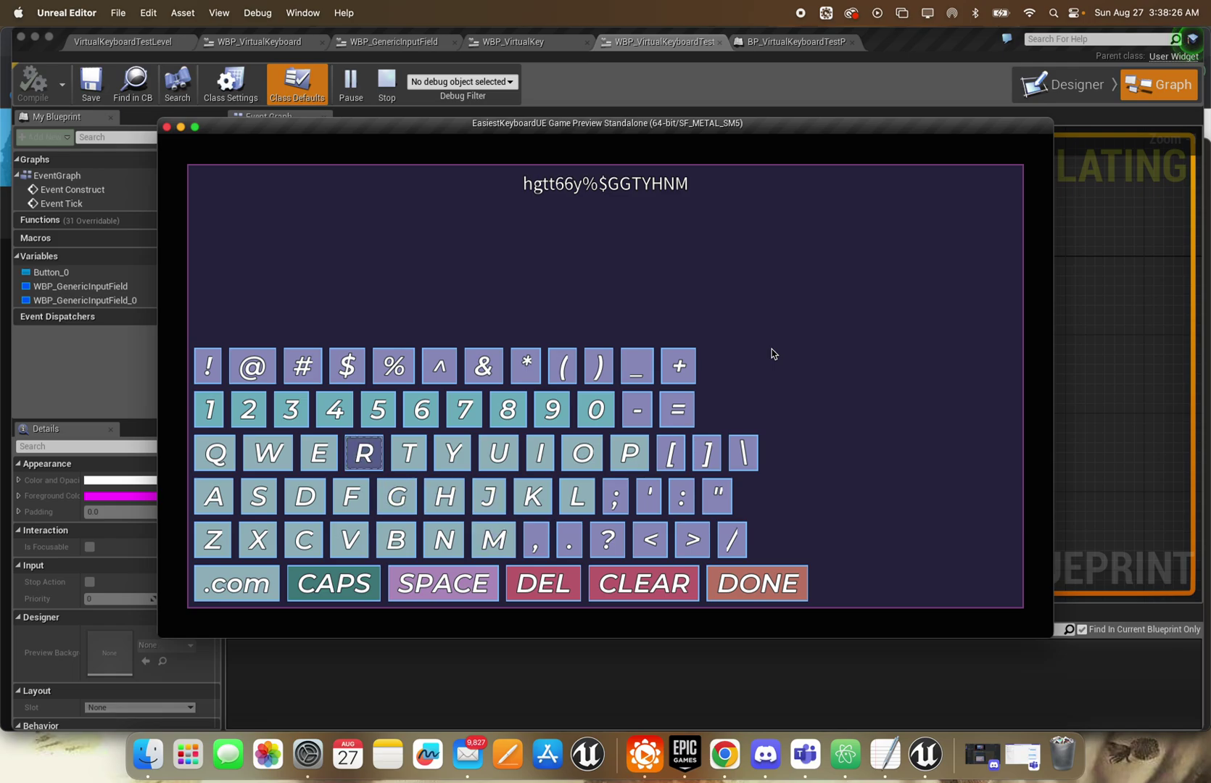
pyautogui.press('Return')
pyautogui.press('Return')
pyautogui.press('Right')
pyautogui.press('Right')
pyautogui.press('Return')
pyautogui.press('Right')
pyautogui.press('Return')
pyautogui.press('Right')
pyautogui.press('Return')
pyautogui.press('Return')
pyautogui.press('Return')
pyautogui.press('Down')
pyautogui.press('Return')
pyautogui.press('Down')
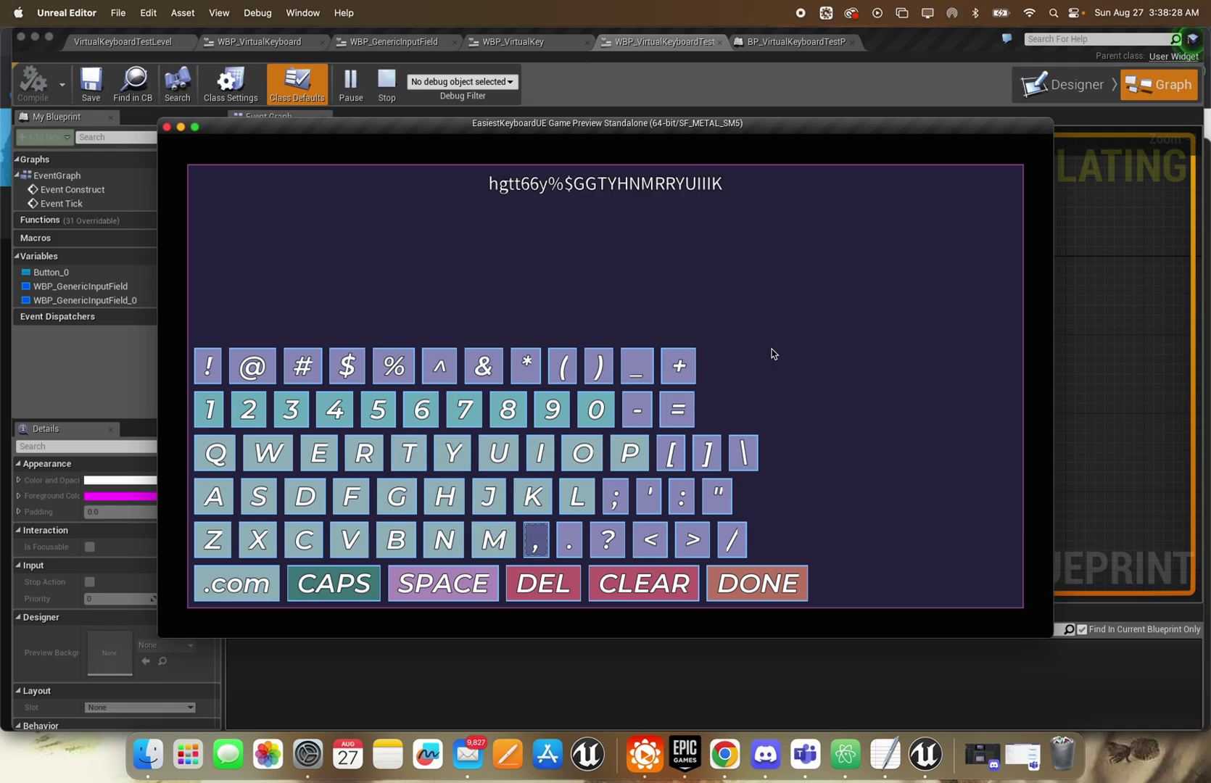
# Clear the typed text, enter >><<< by keyboard navigation, and send it with DONE
pyautogui.press('Return')
pyautogui.press('Down')
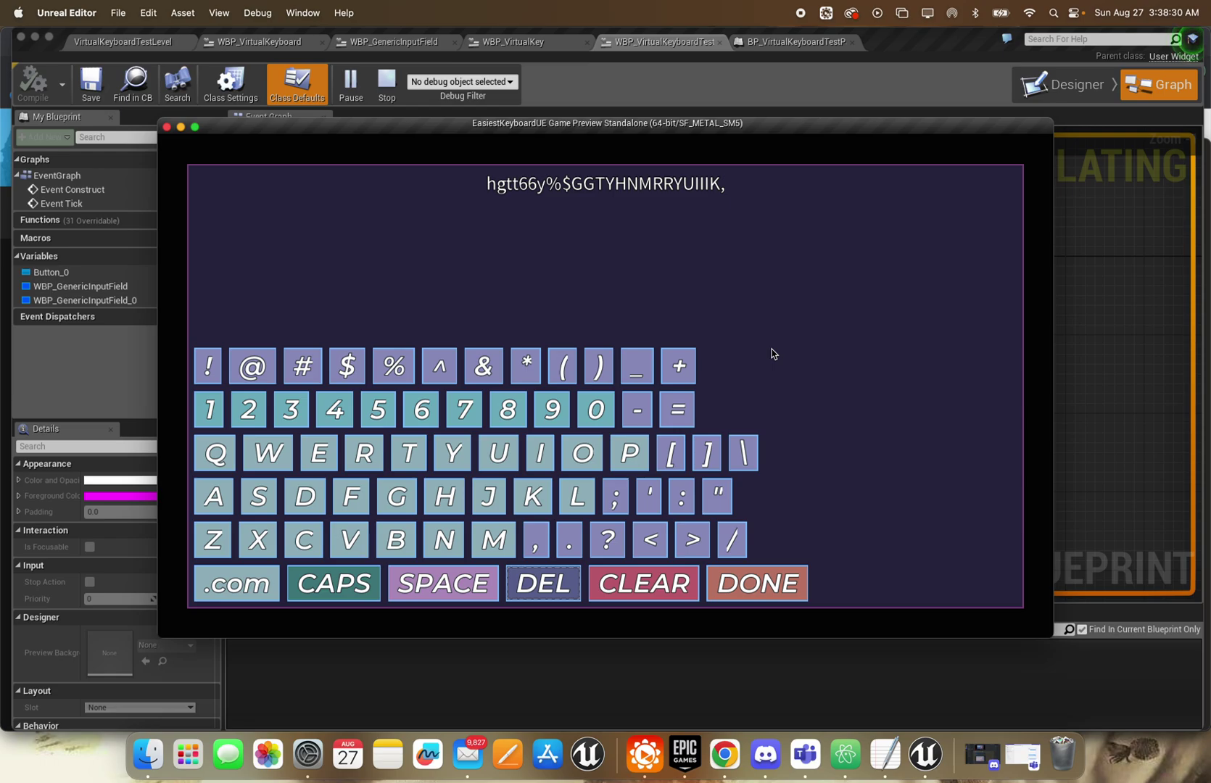
pyautogui.press('Right')
pyautogui.press('Return')
pyautogui.press('Right')
pyautogui.press('Up')
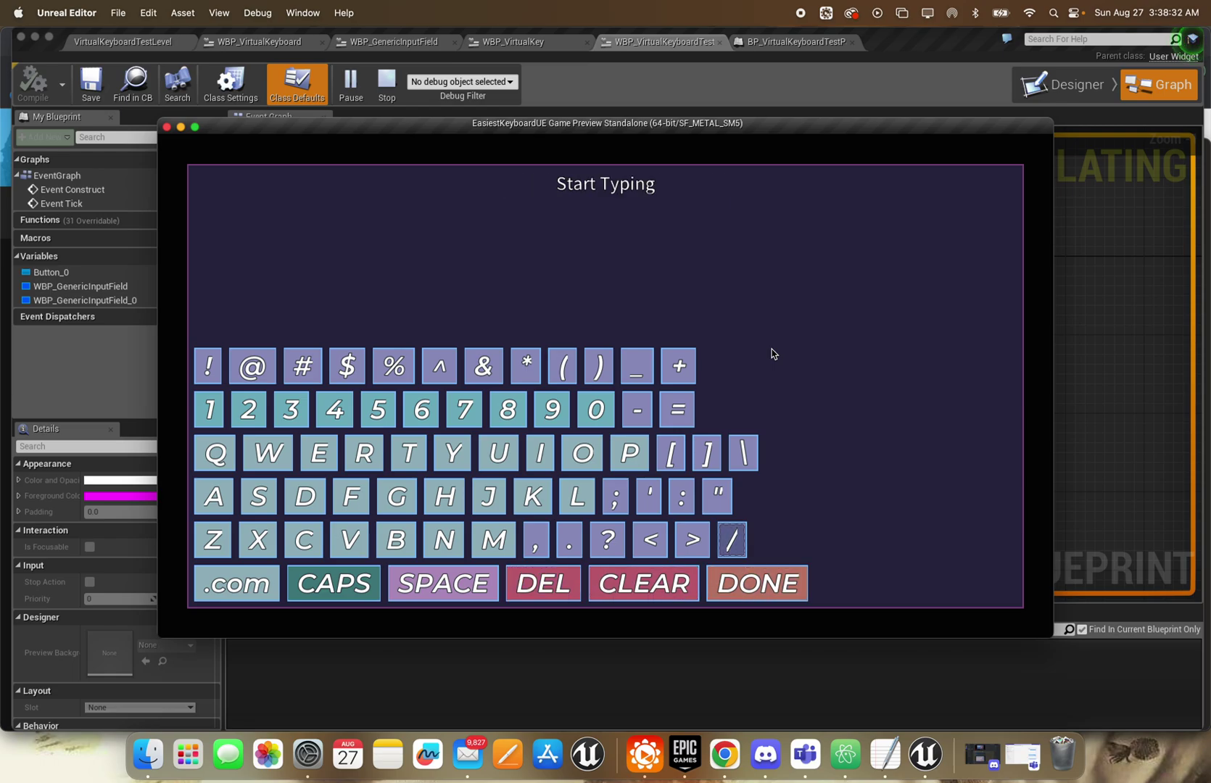
pyautogui.press('Left')
pyautogui.press('Return')
pyautogui.press('Return')
pyautogui.press('Left')
pyautogui.press('Return')
pyautogui.press('Return')
pyautogui.press('Return')
pyautogui.press('Right')
pyautogui.press('Down')
pyautogui.press('Right')
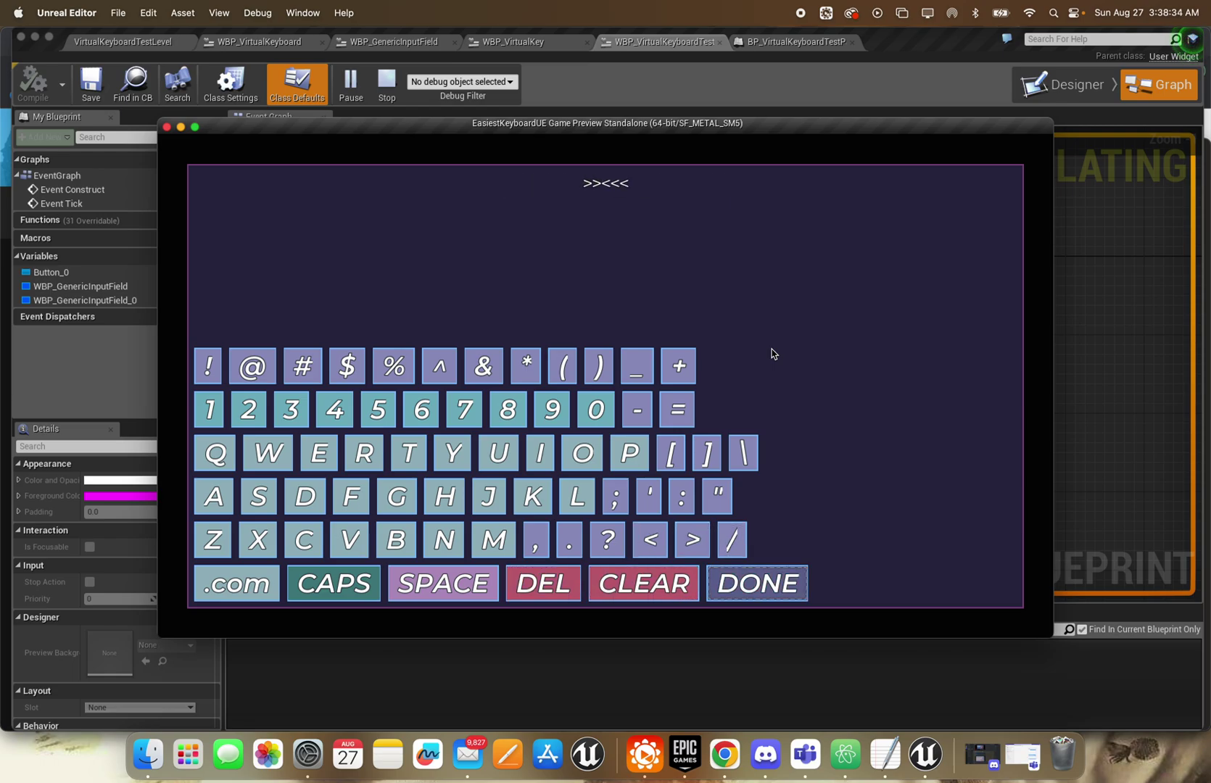
pyautogui.press('Return')
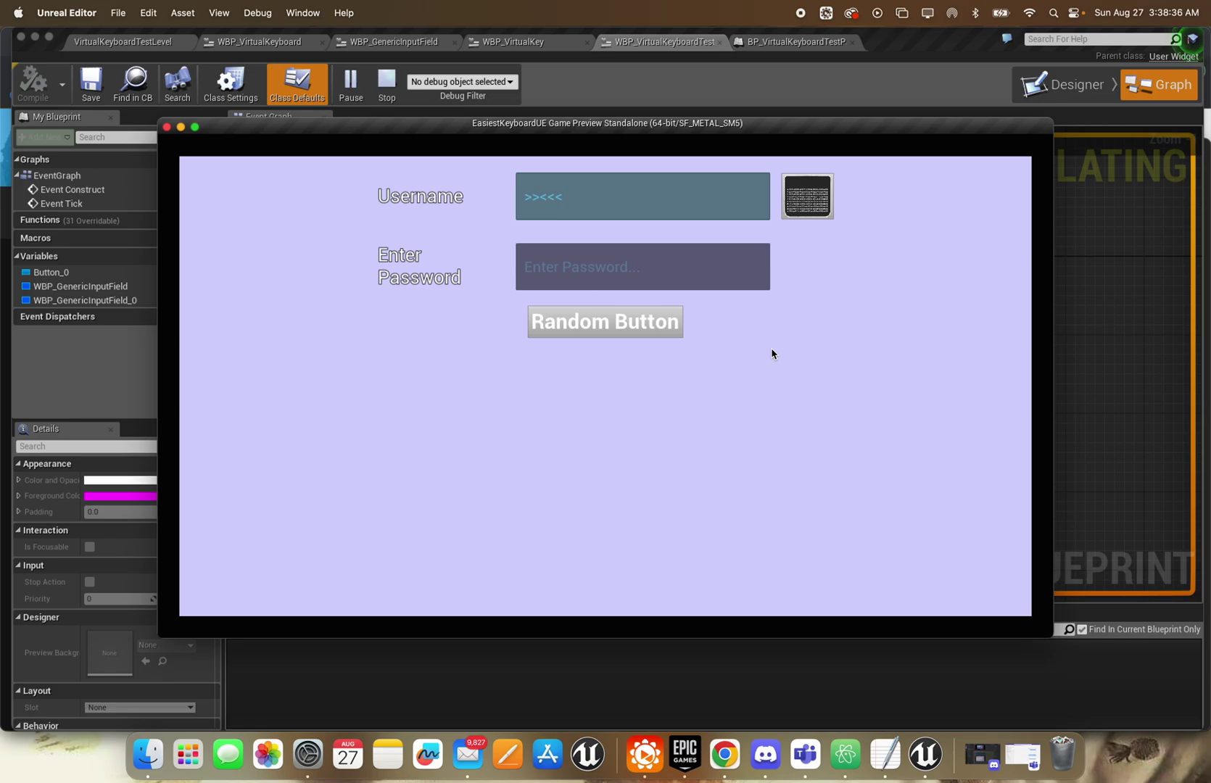
# Move focus to the Password field and back to Username, then unfocus the field
pyautogui.press('Down')
pyautogui.press('Up')
pyautogui.click(771, 348)
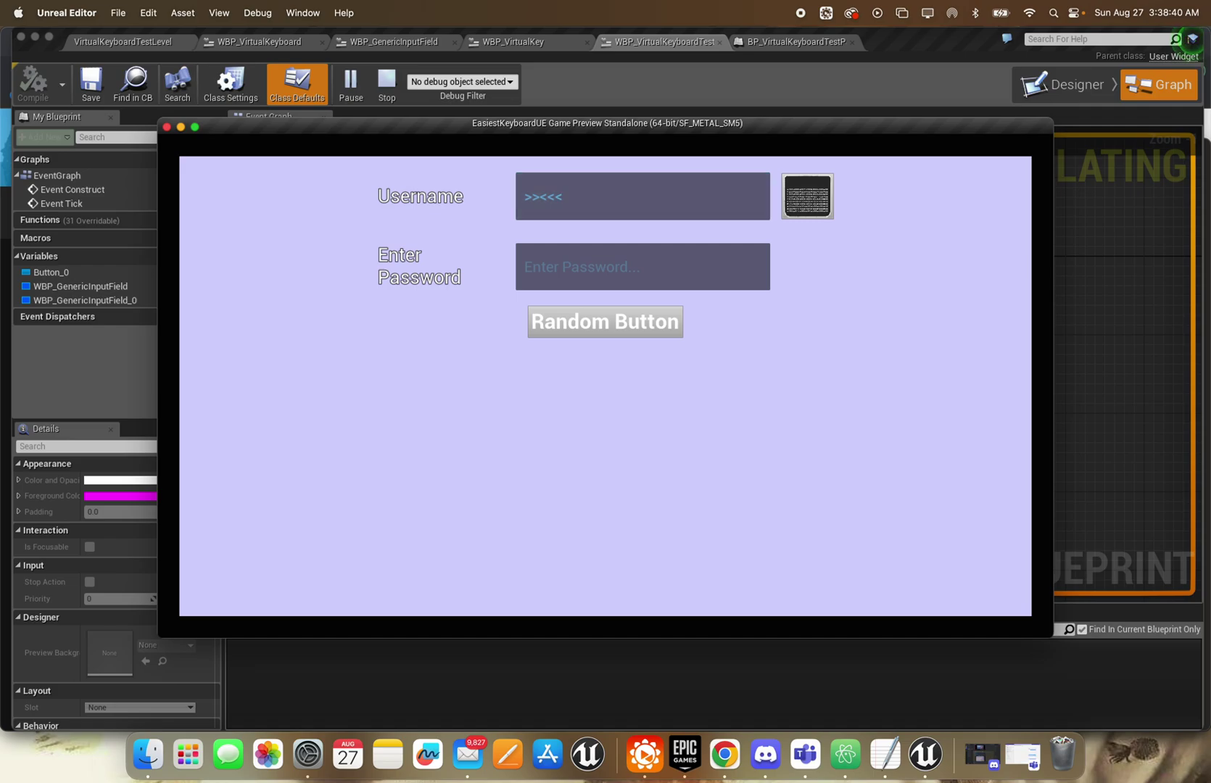
# Exit the game preview and view the WBP_GenericInputField layout in the Designer
pyautogui.press('Escape')
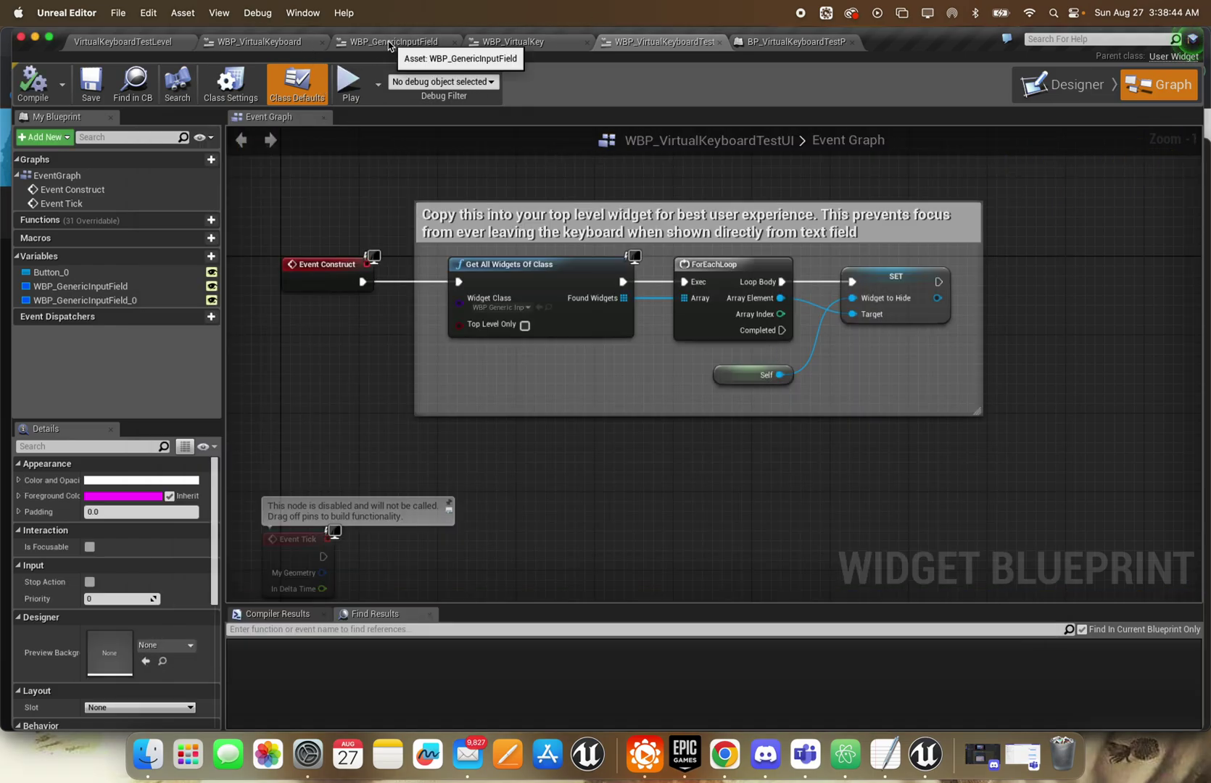
pyautogui.click(389, 44)
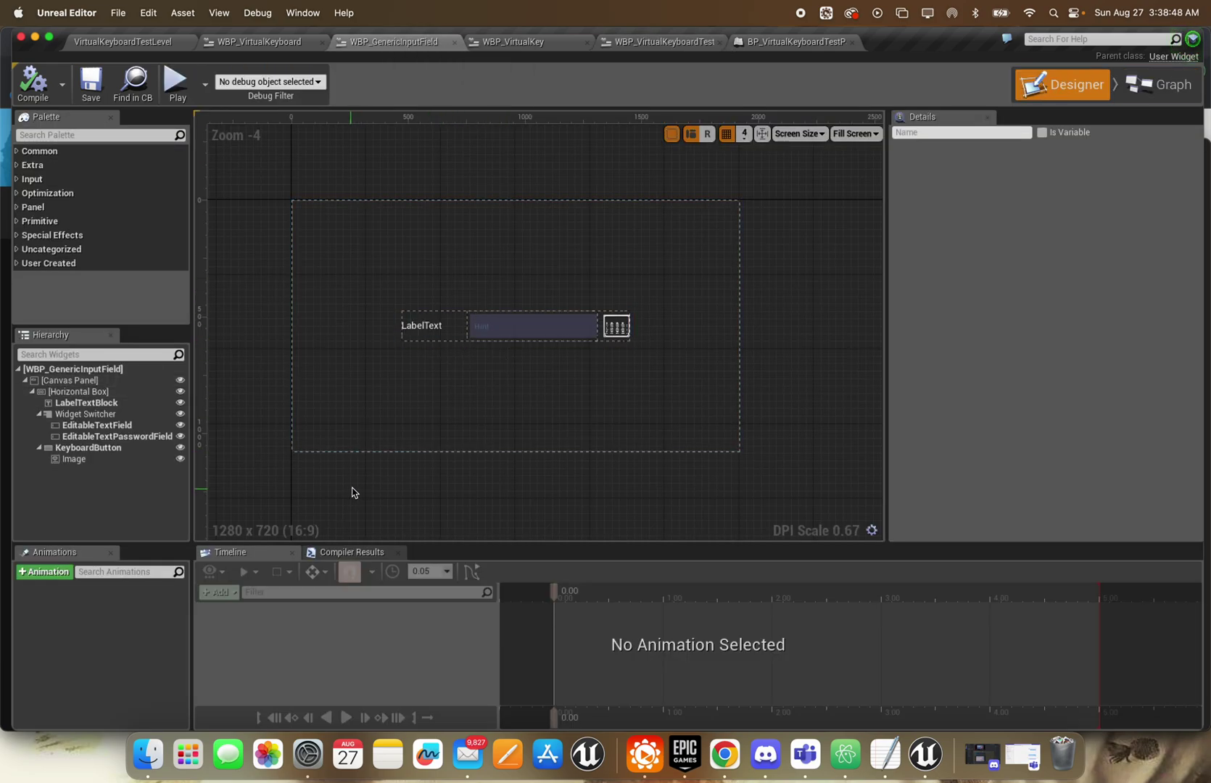
pyautogui.moveTo(446, 479); pyautogui.dragTo(489, 465, button='right')
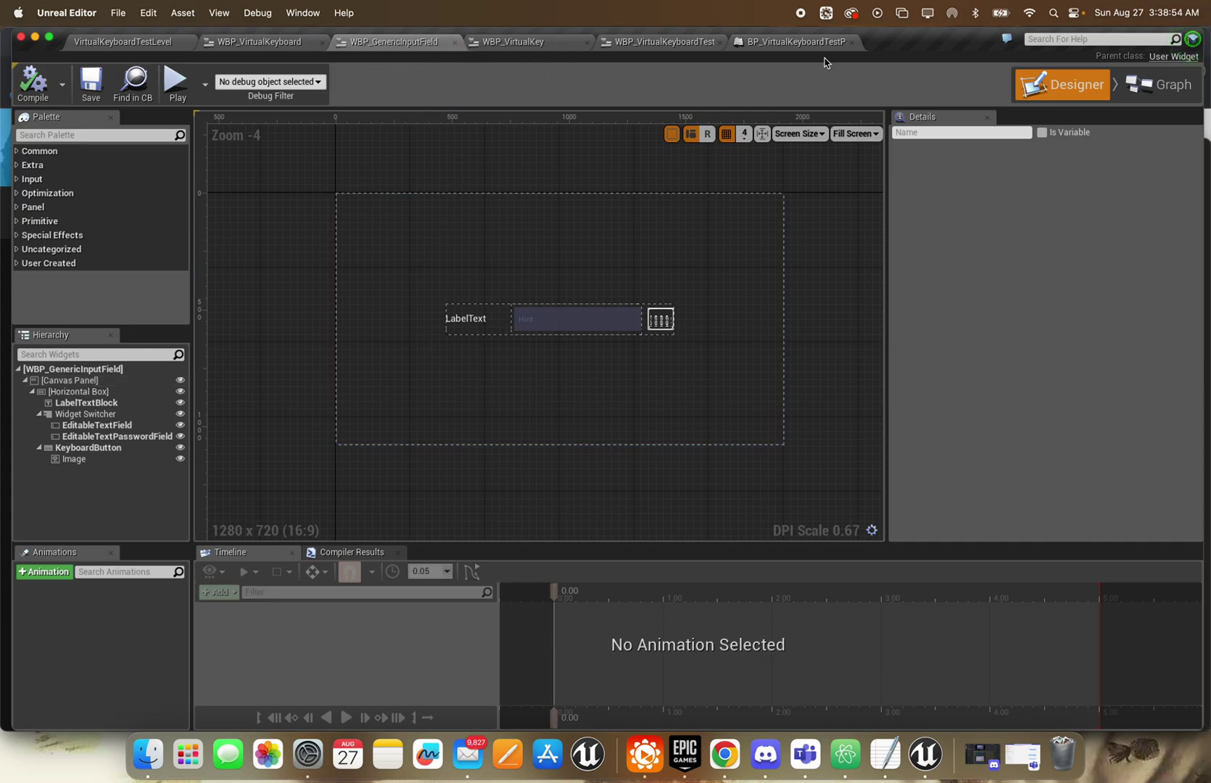
# Review the Username Generic Input Field's Details in the WBP_VirtualKeyboardTest designer, then return to its graph
pyautogui.click(691, 41)
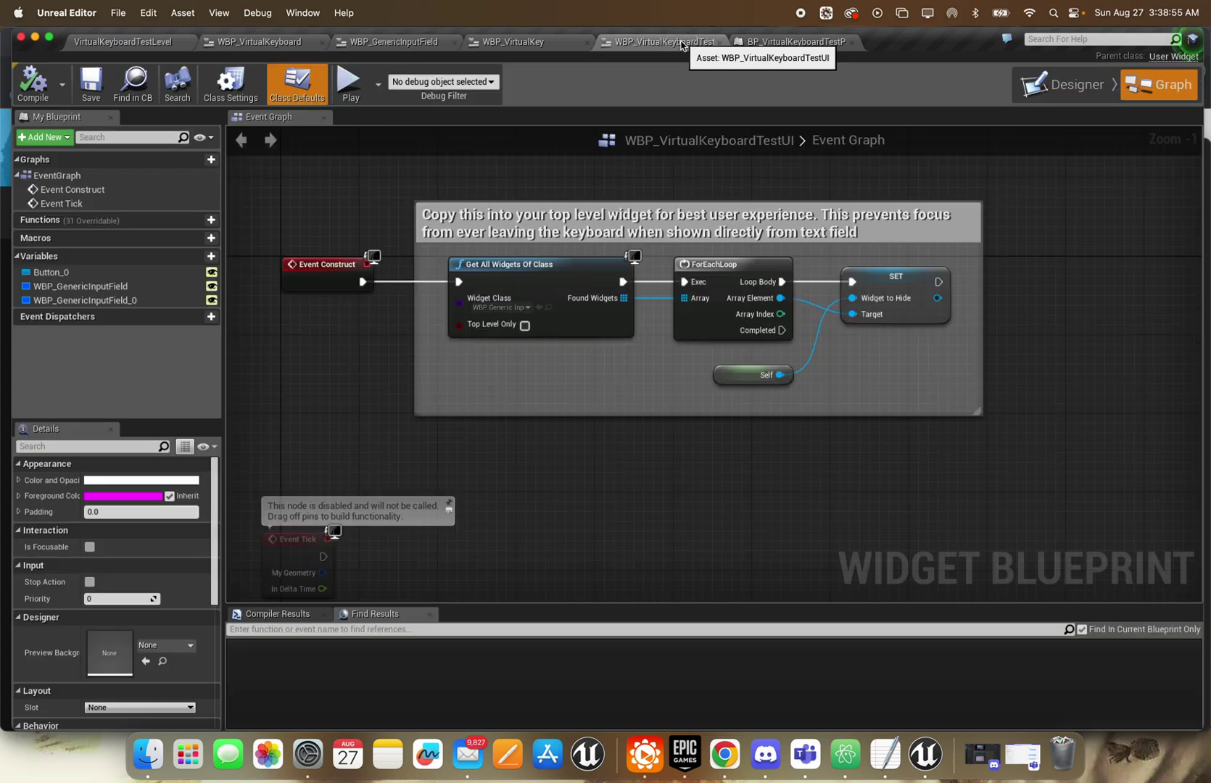
pyautogui.click(1075, 86)
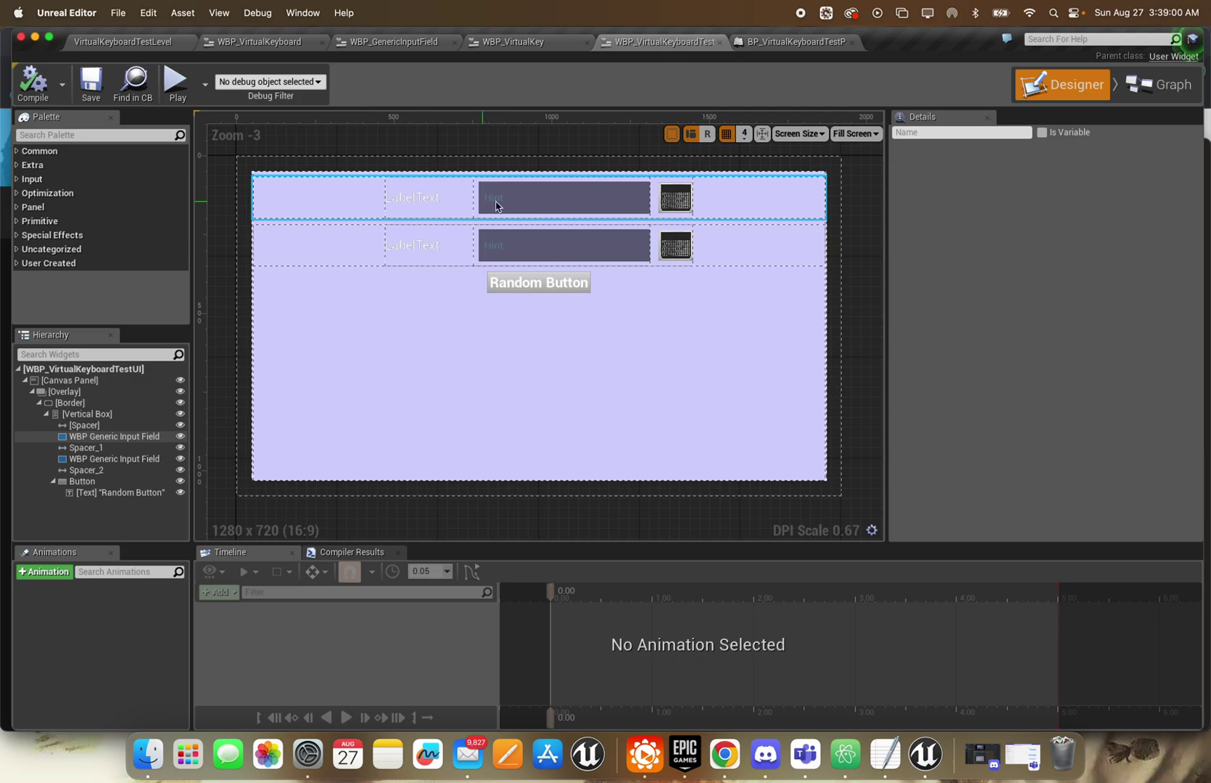
pyautogui.click(679, 200)
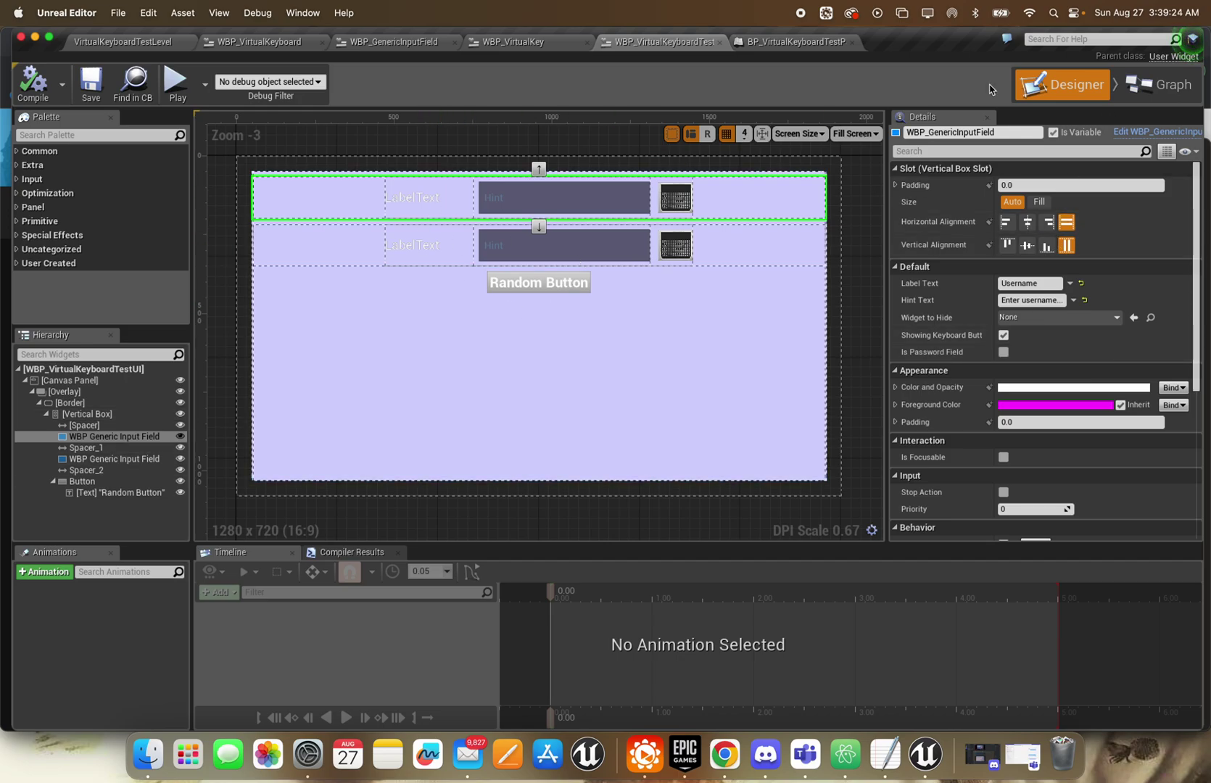
pyautogui.click(1158, 84)
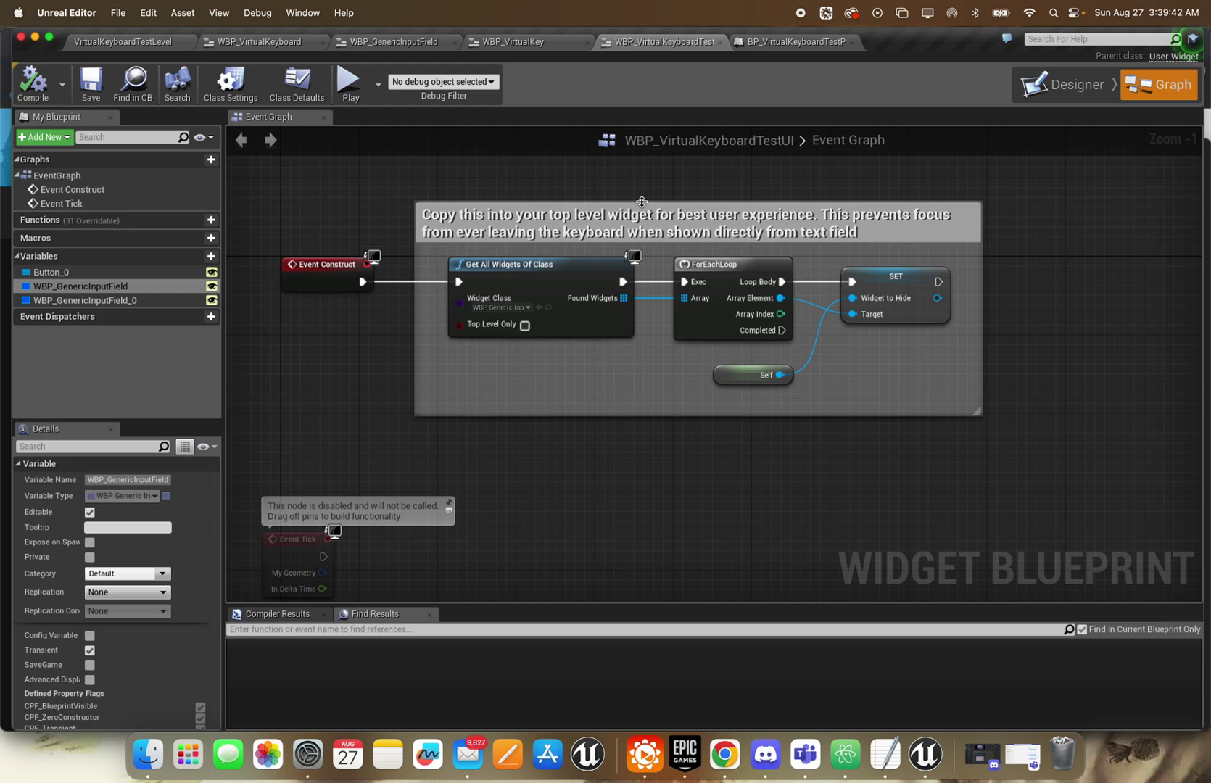
pyautogui.moveTo(527, 540); pyautogui.dragTo(549, 313, button='right')
pyautogui.scroll(5, 653, 290)
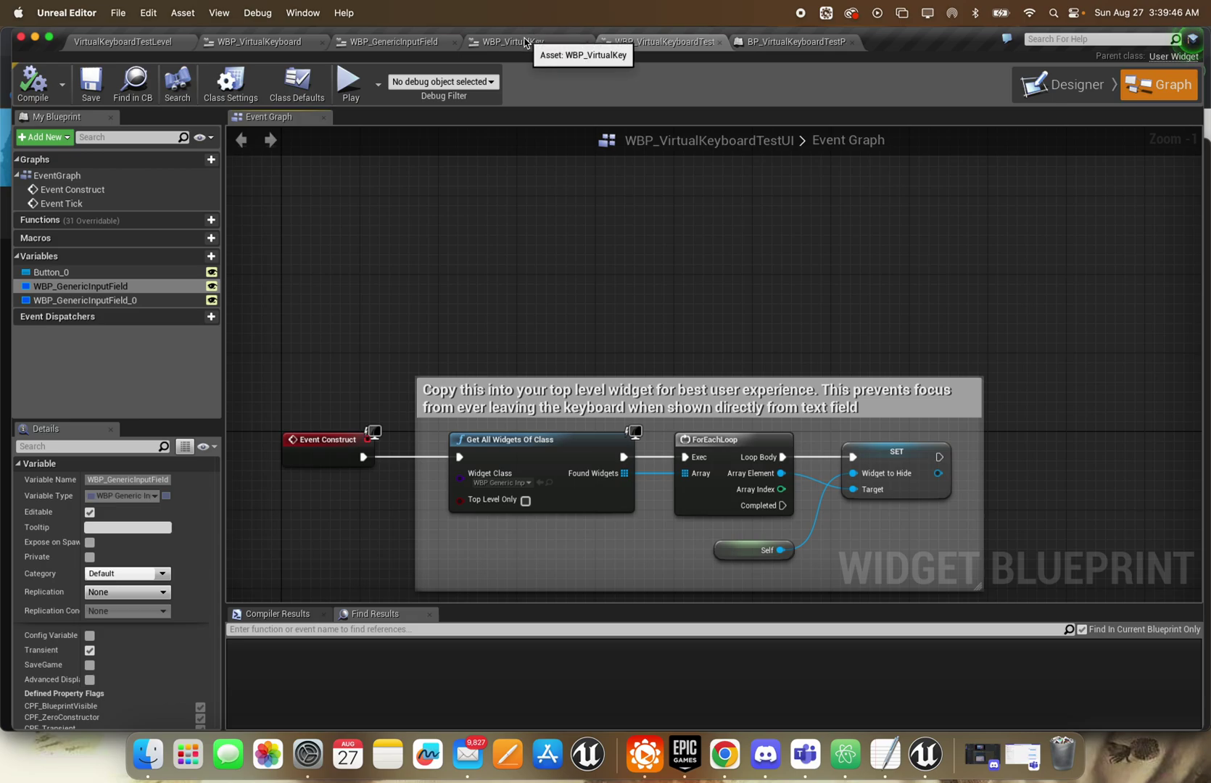
pyautogui.moveTo(663, 229); pyautogui.dragTo(690, 180, button='right')
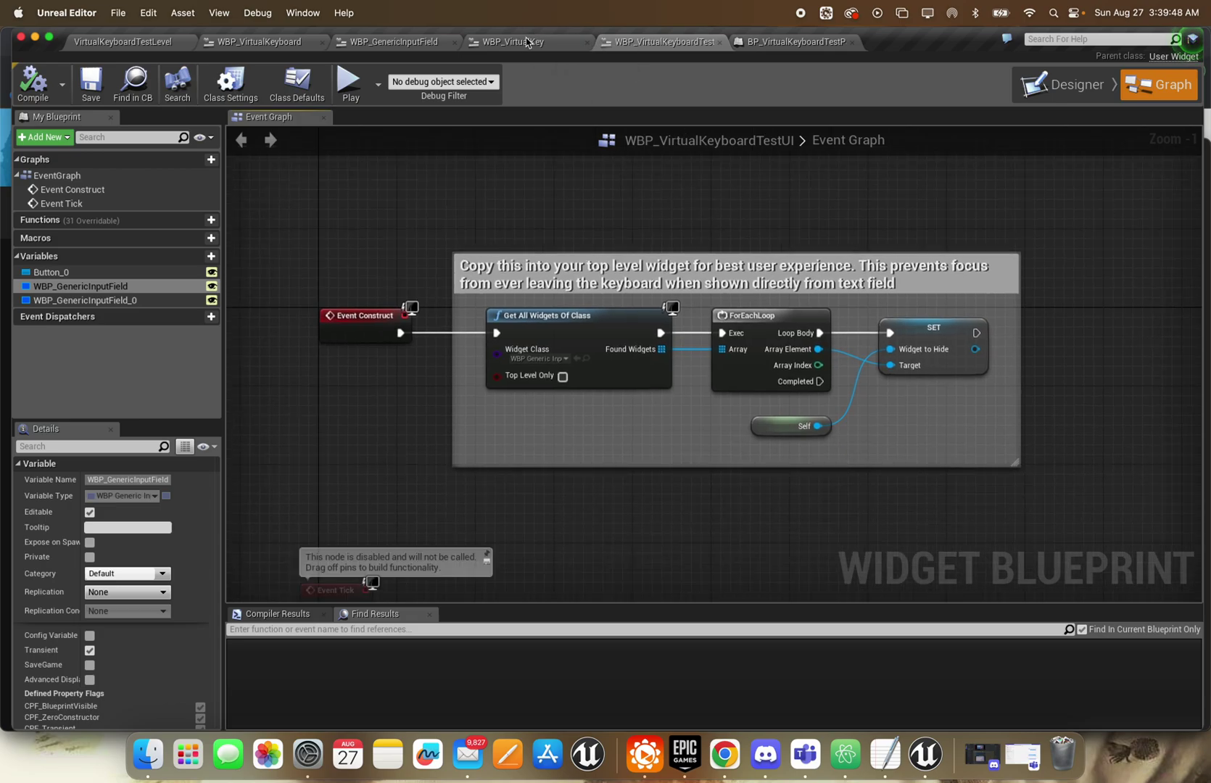
# Open BP_VirtualKeyboardTestPawn and pan its Event Graph to the Demo UI and Gamepad comments
pyautogui.click(786, 47)
pyautogui.moveTo(802, 320); pyautogui.dragTo(577, 227, button='right')
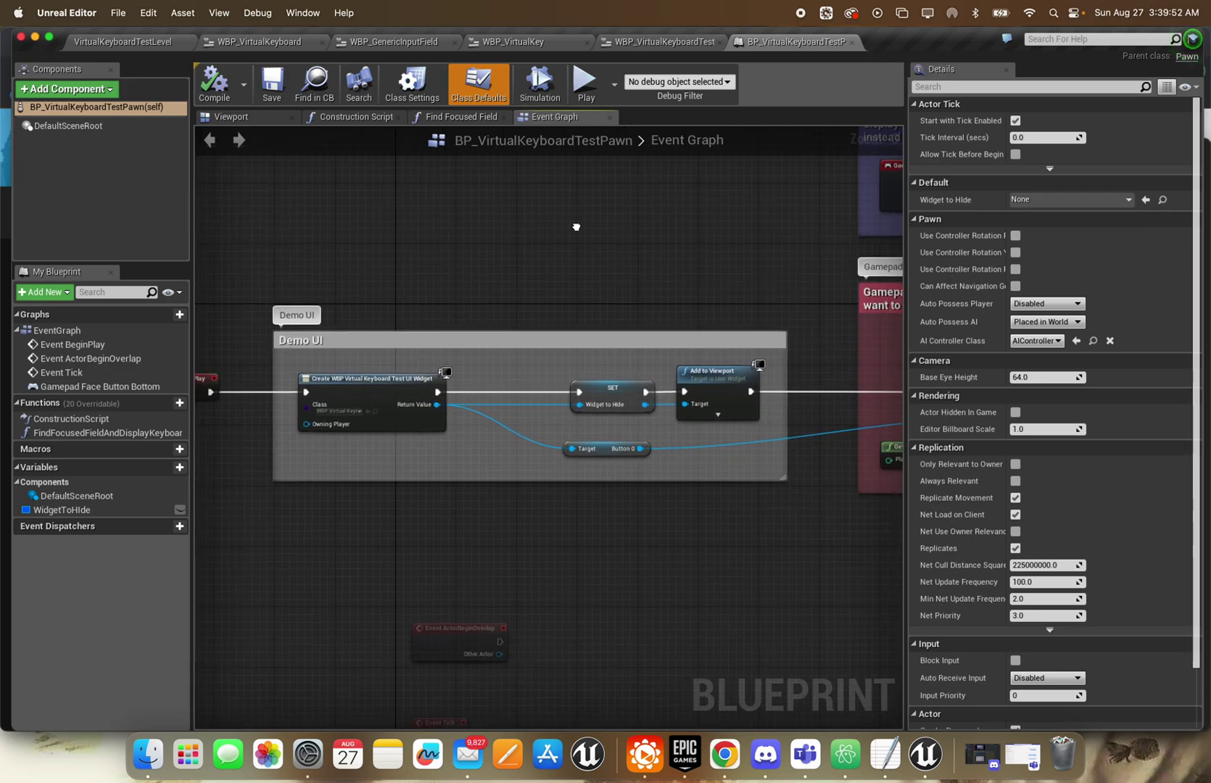
pyautogui.hscroll(-3, 567, 246)
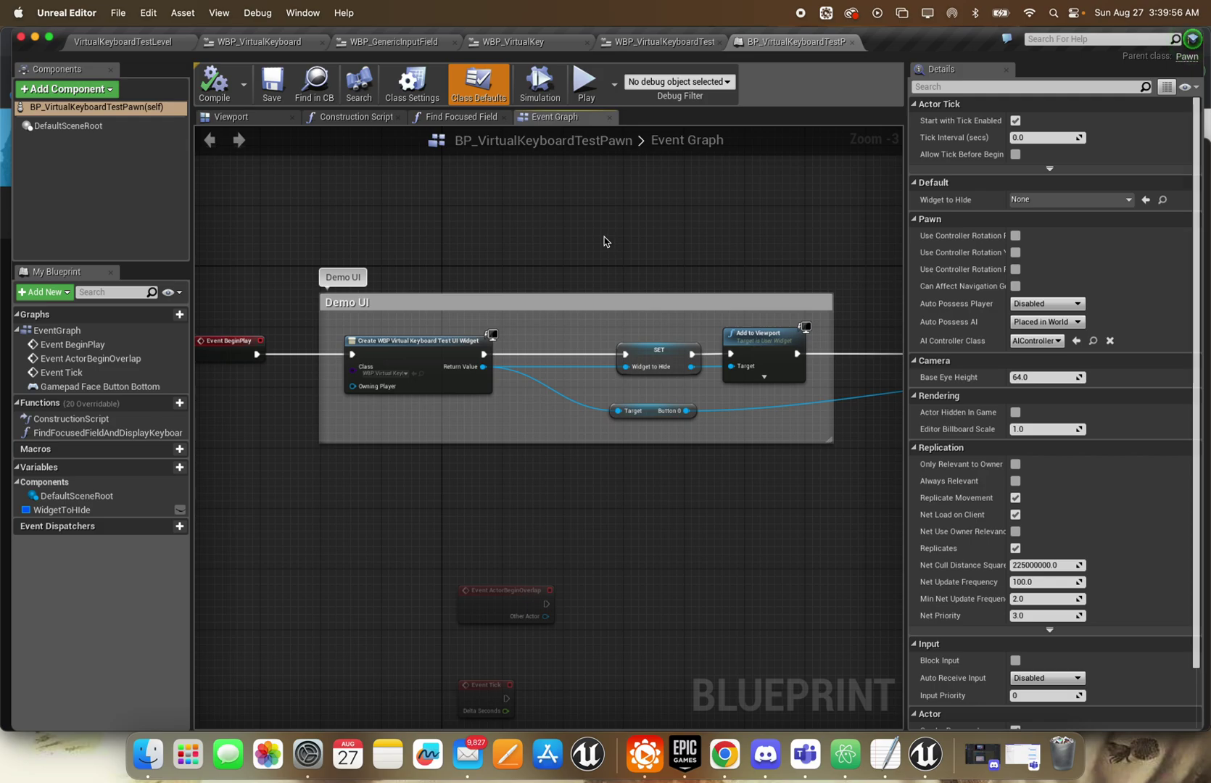
pyautogui.moveTo(606, 240); pyautogui.dragTo(484, 369, button='right')
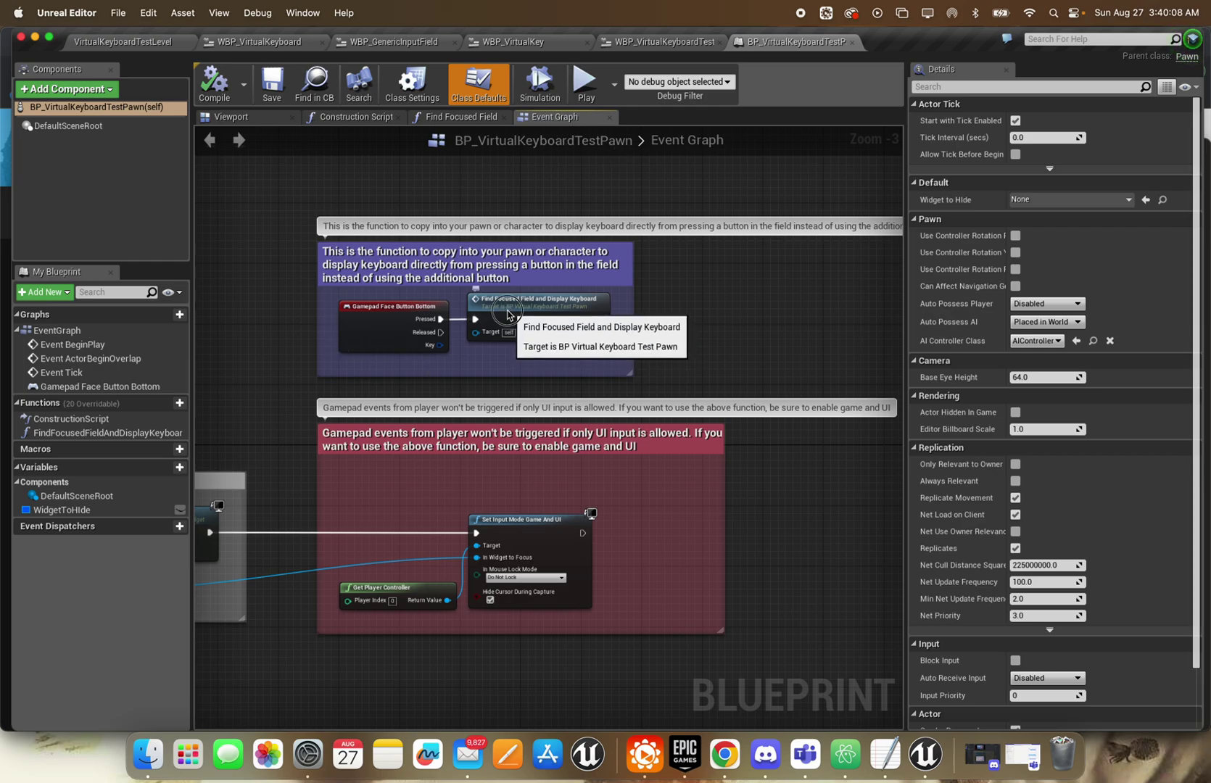
# Open Find Focused Field and Display Keyboard and pan across its Create Widget, Add to Viewport and ForEachLoop nodes
pyautogui.doubleClick(475, 323)
pyautogui.click(388, 589)
pyautogui.moveTo(388, 589); pyautogui.dragTo(338, 533, button='right')
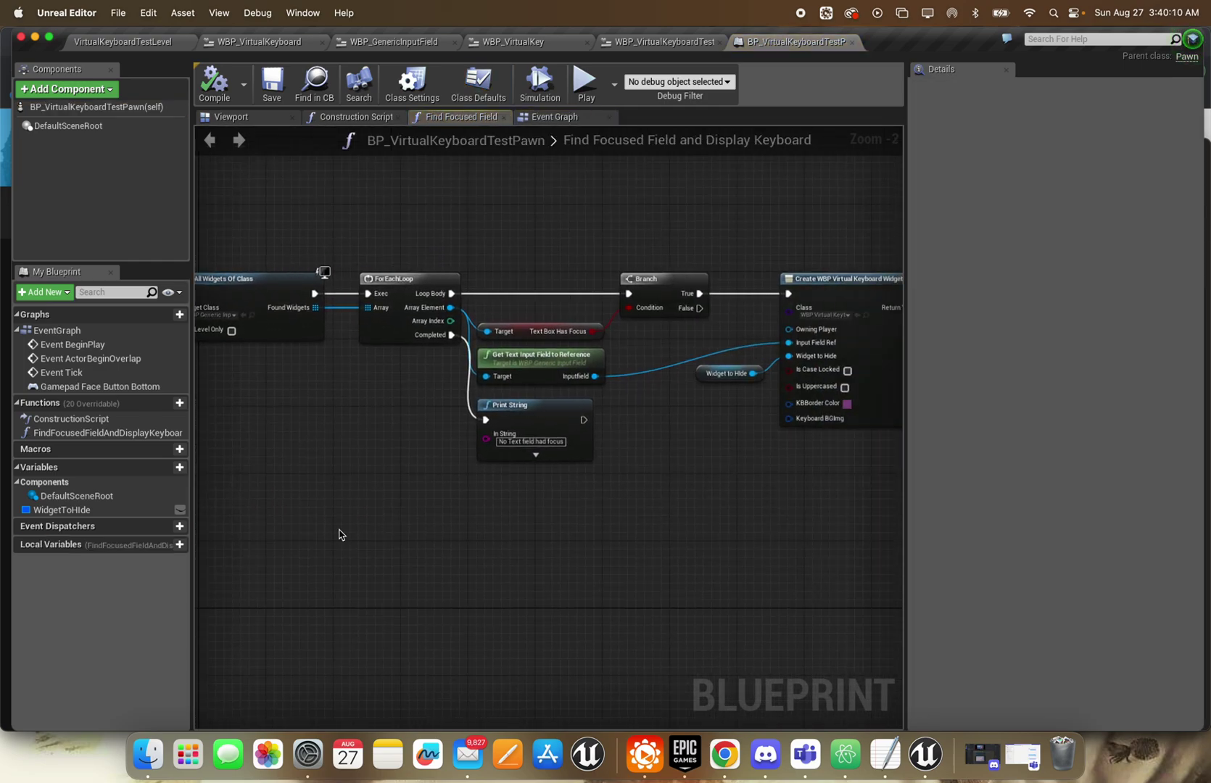
pyautogui.moveTo(503, 328); pyautogui.dragTo(436, 359, button='right')
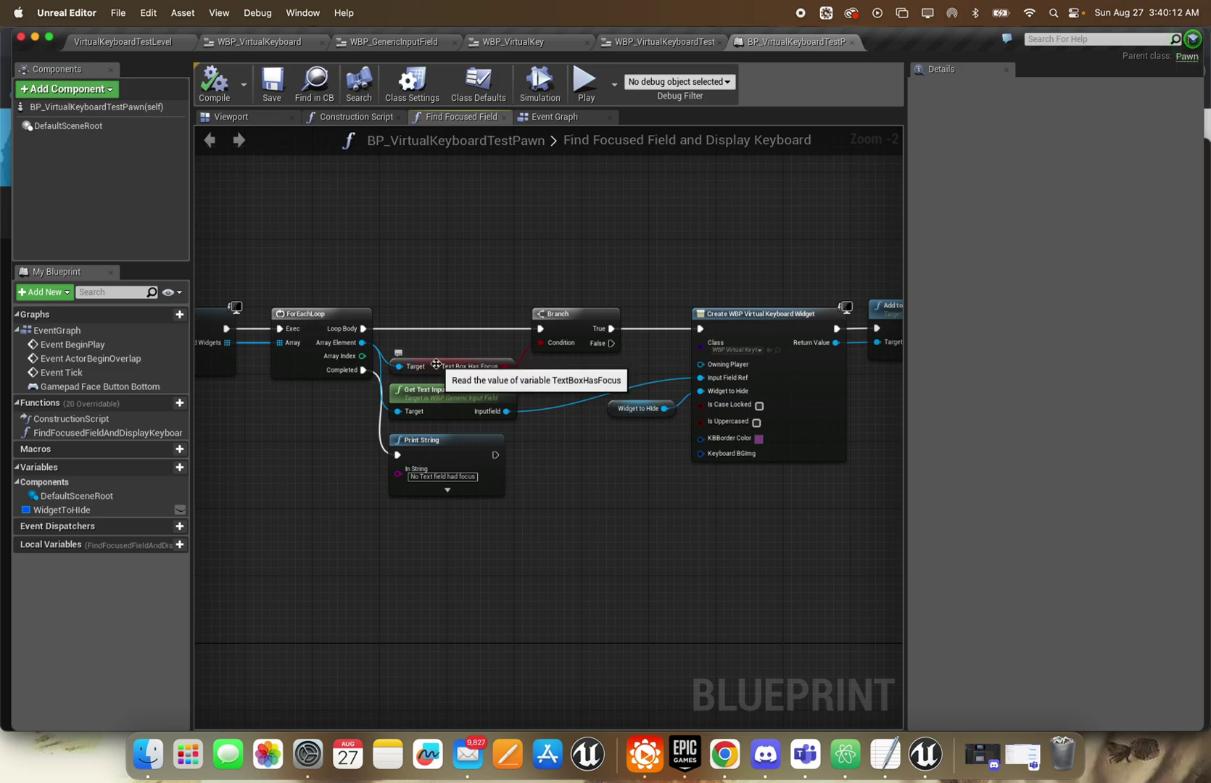
pyautogui.moveTo(717, 457); pyautogui.dragTo(432, 504, button='right')
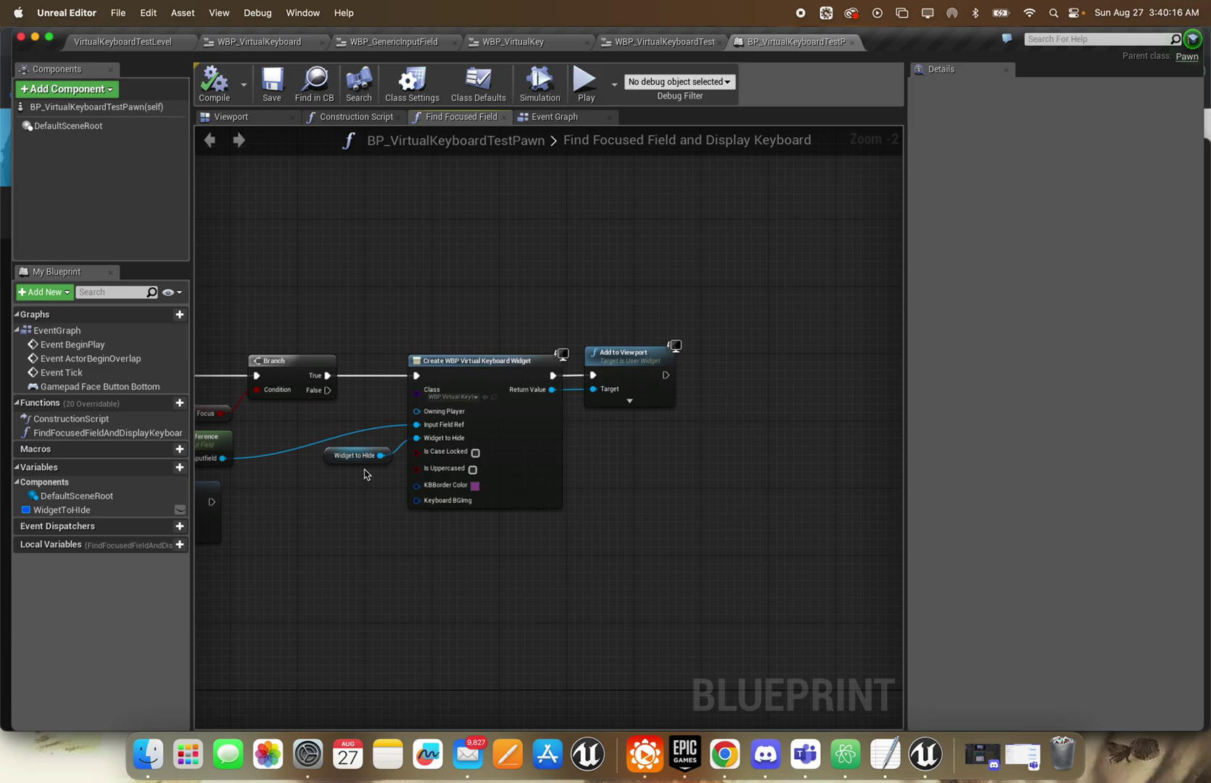
pyautogui.moveTo(350, 518); pyautogui.dragTo(513, 481, button='right')
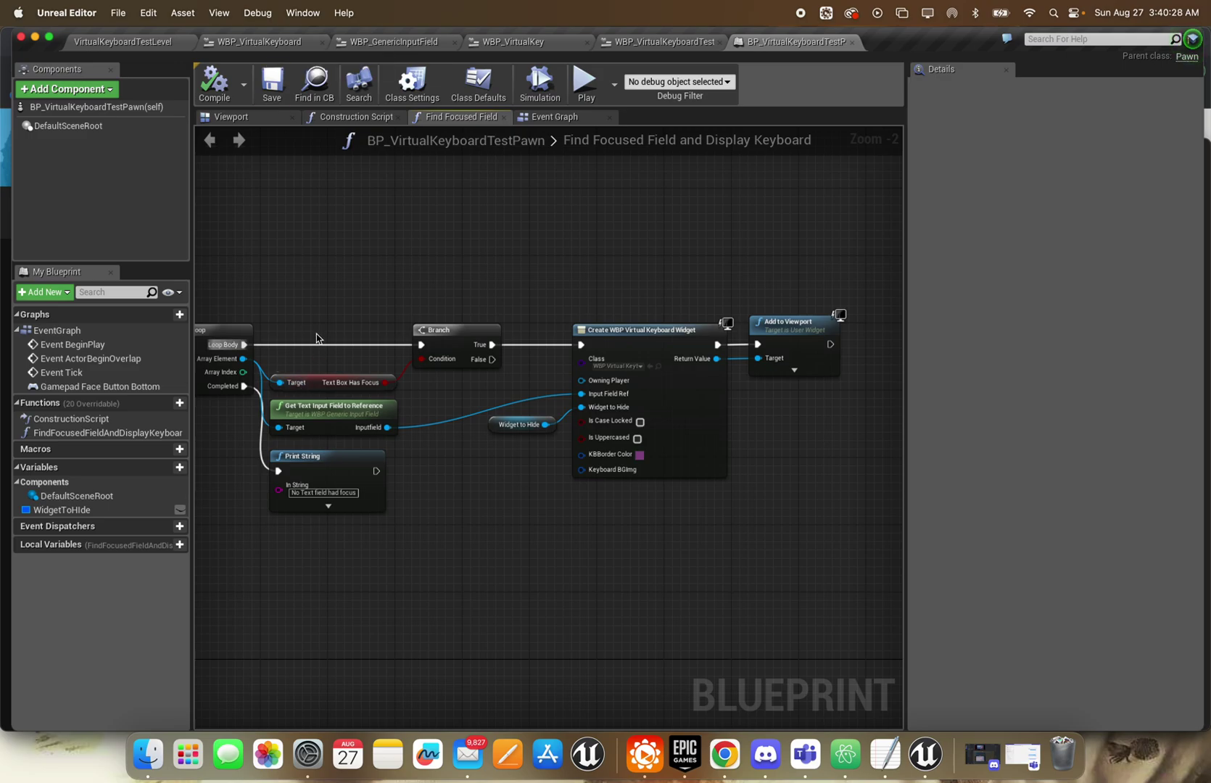
pyautogui.moveTo(317, 339); pyautogui.dragTo(379, 348, button='right')
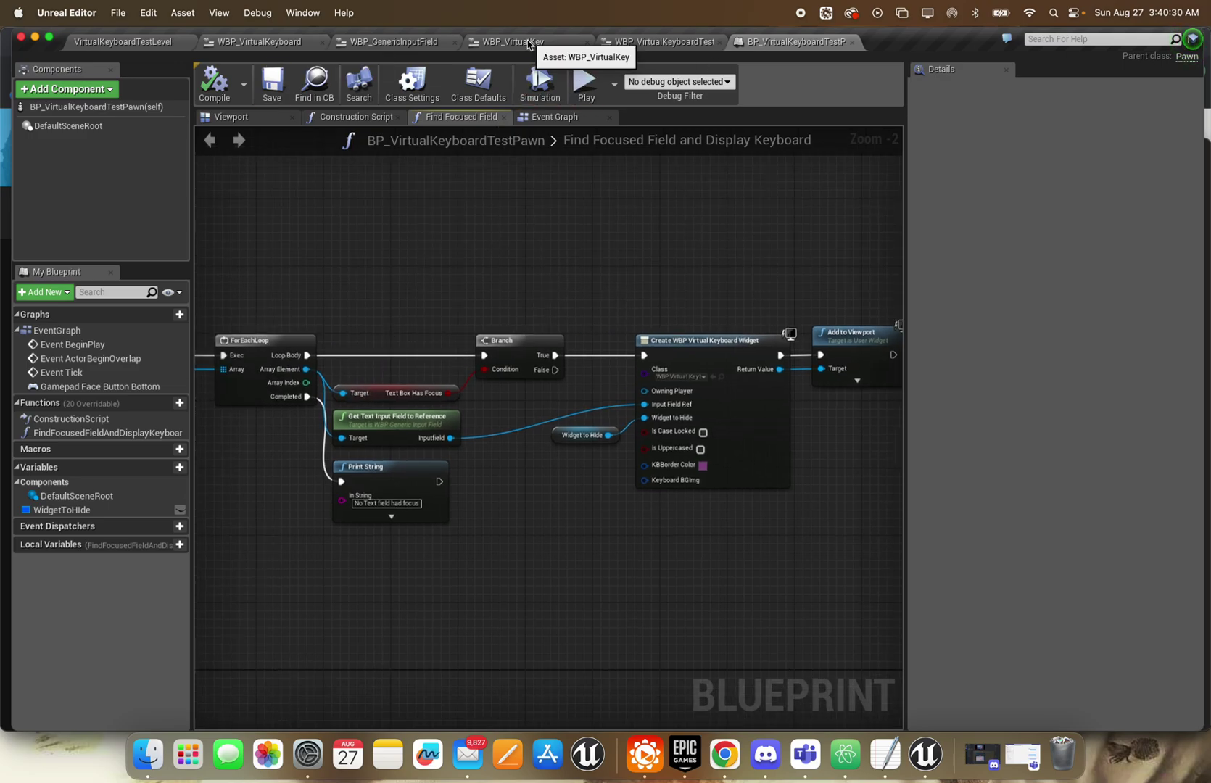
# Show WBP_VirtualKey's graph, framed on the Setup Button Style and Text nodes
pyautogui.click(528, 41)
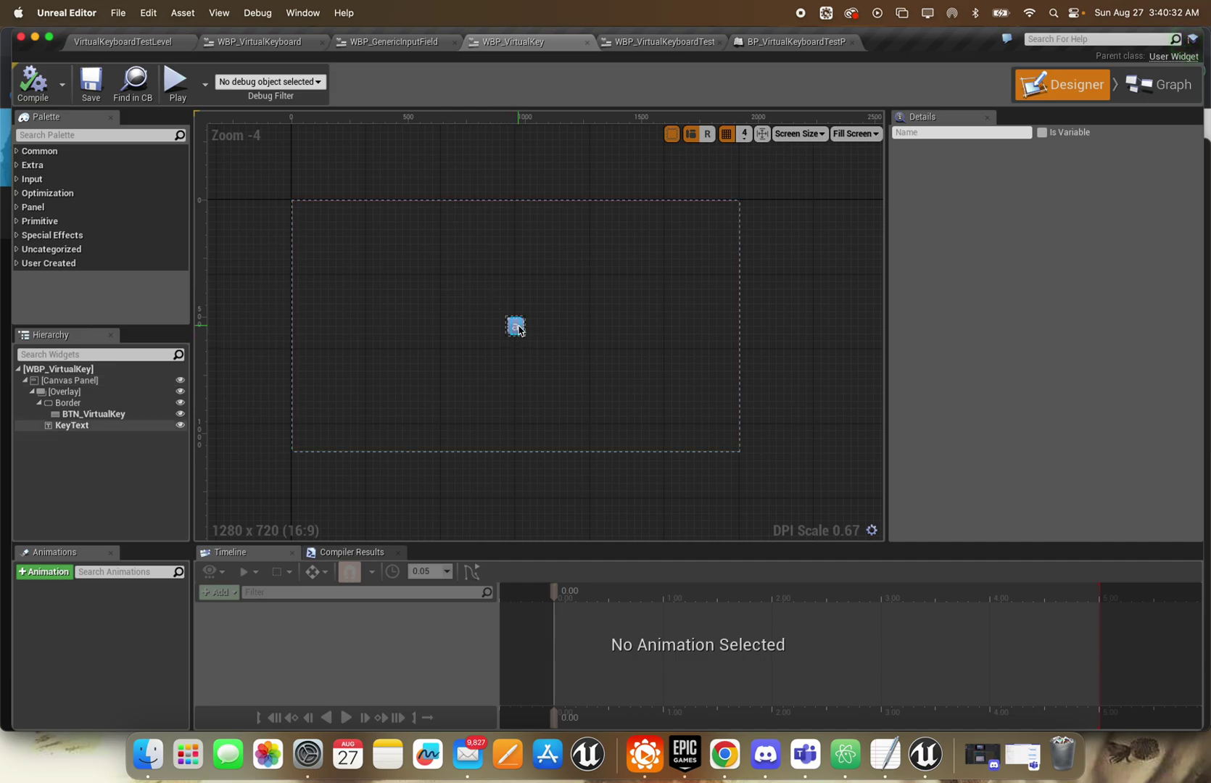
pyautogui.click(1159, 85)
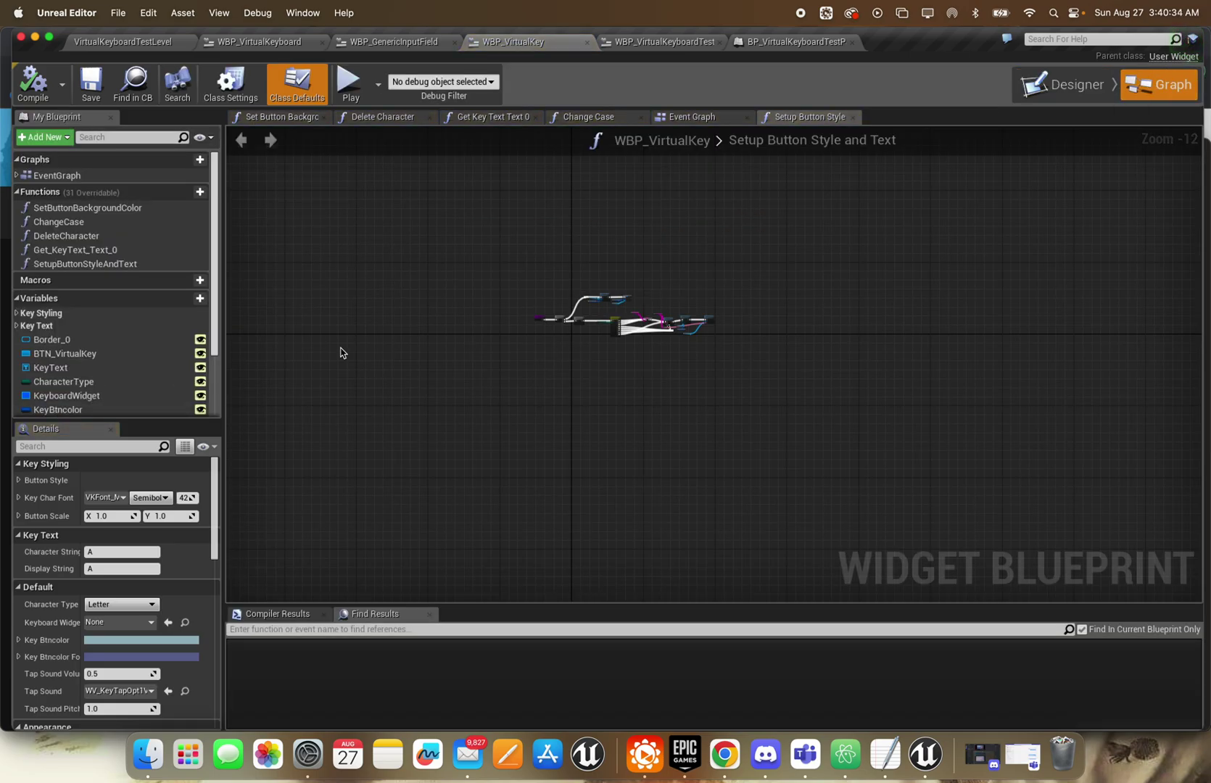
pyautogui.moveTo(414, 394); pyautogui.dragTo(488, 344, button='right')
pyautogui.scroll(12, 615, 274)
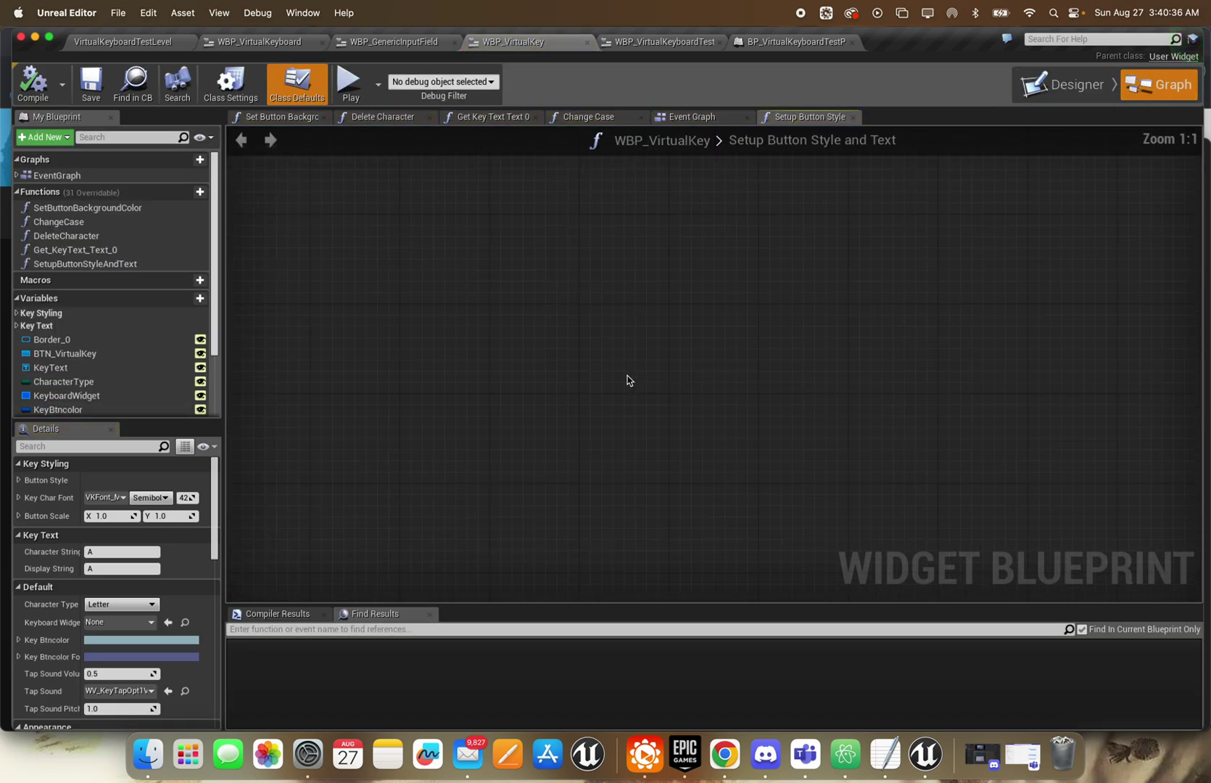
pyautogui.moveTo(708, 260); pyautogui.dragTo(718, 290, button='right')
pyautogui.scroll(-4, 681, 417)
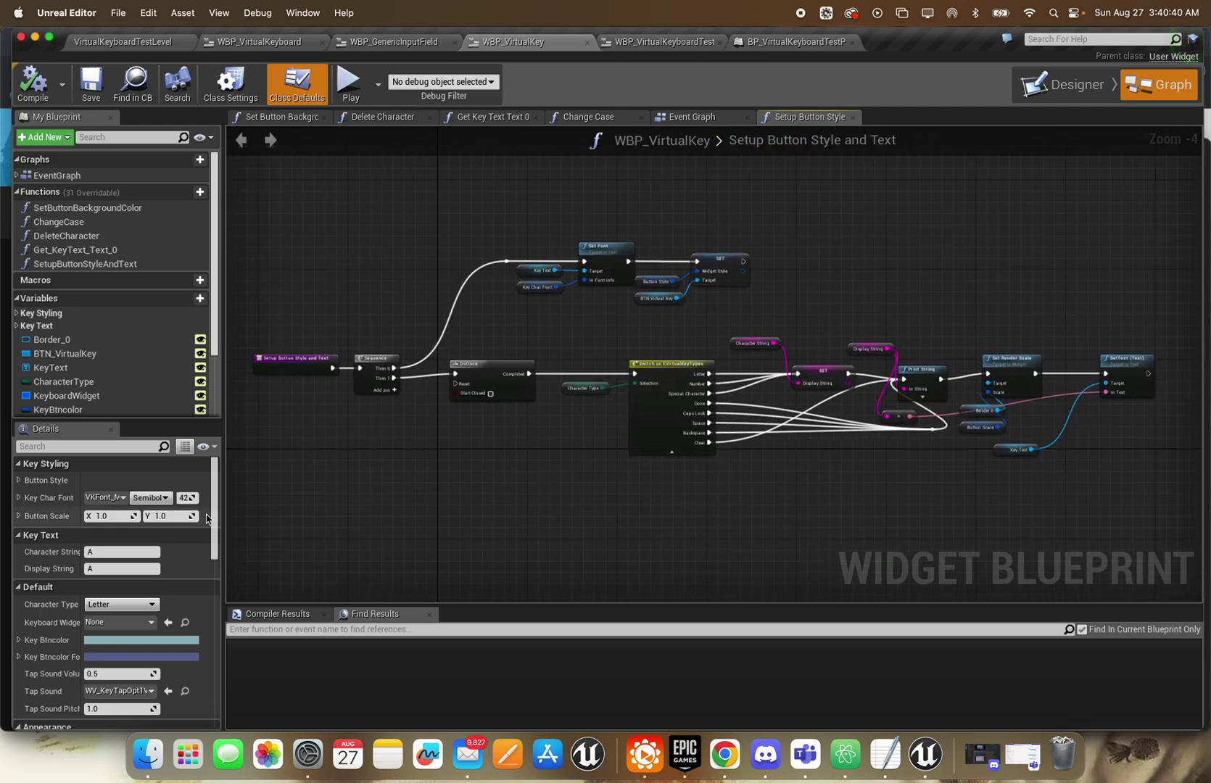
# Scroll the key's default Details and open the Tap Sound list, closing it unchanged
pyautogui.moveTo(209, 515); pyautogui.dragTo(188, 547)
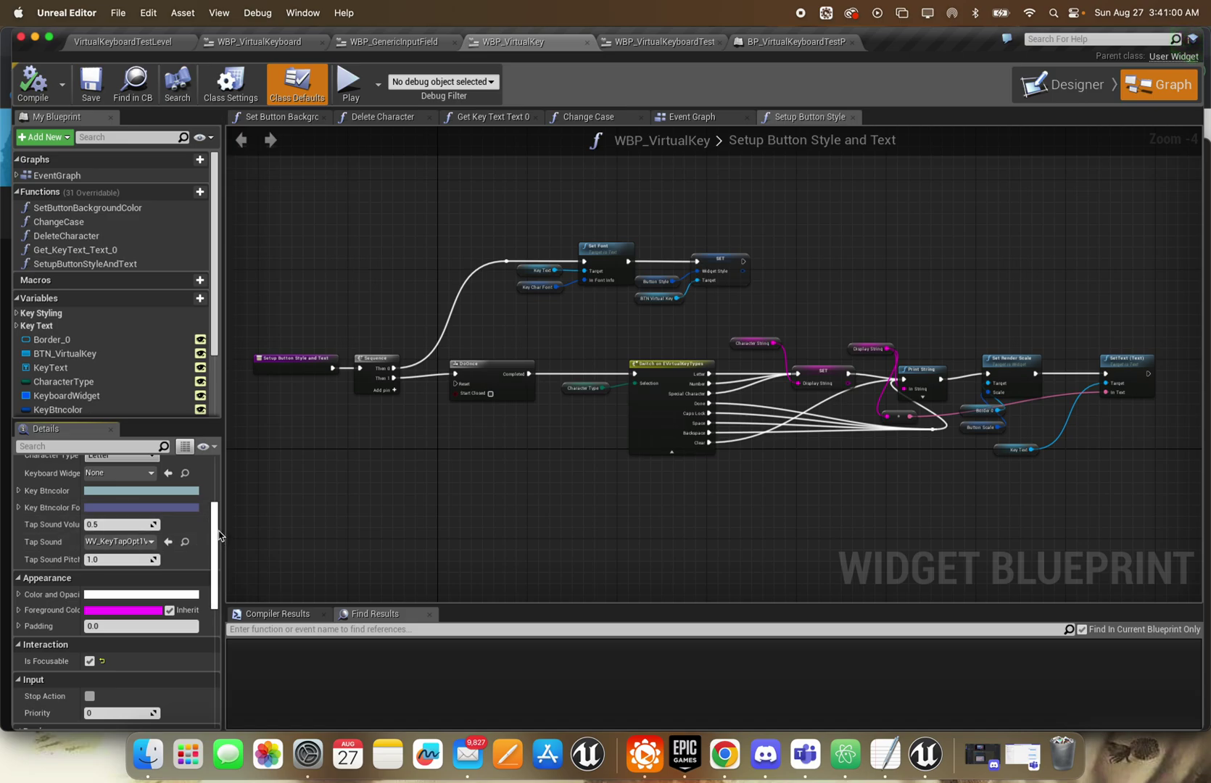
pyautogui.moveTo(216, 534); pyautogui.dragTo(217, 551)
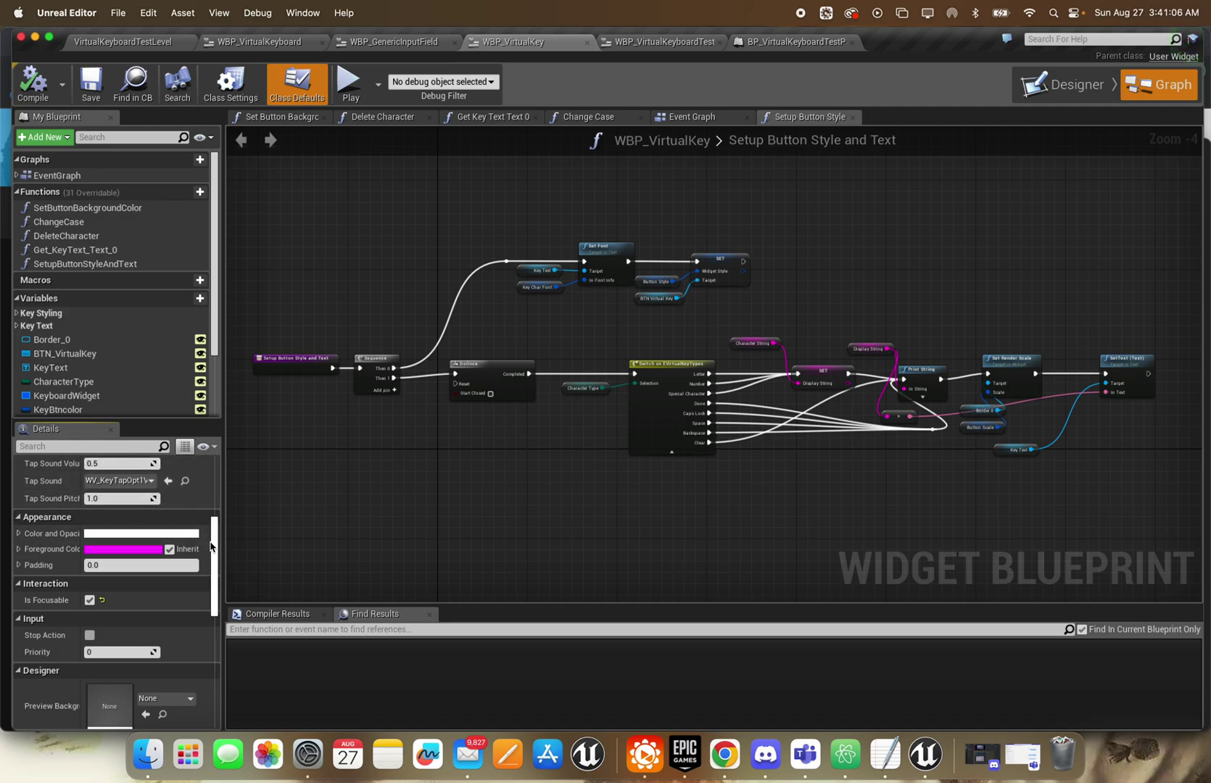
pyautogui.click(125, 480)
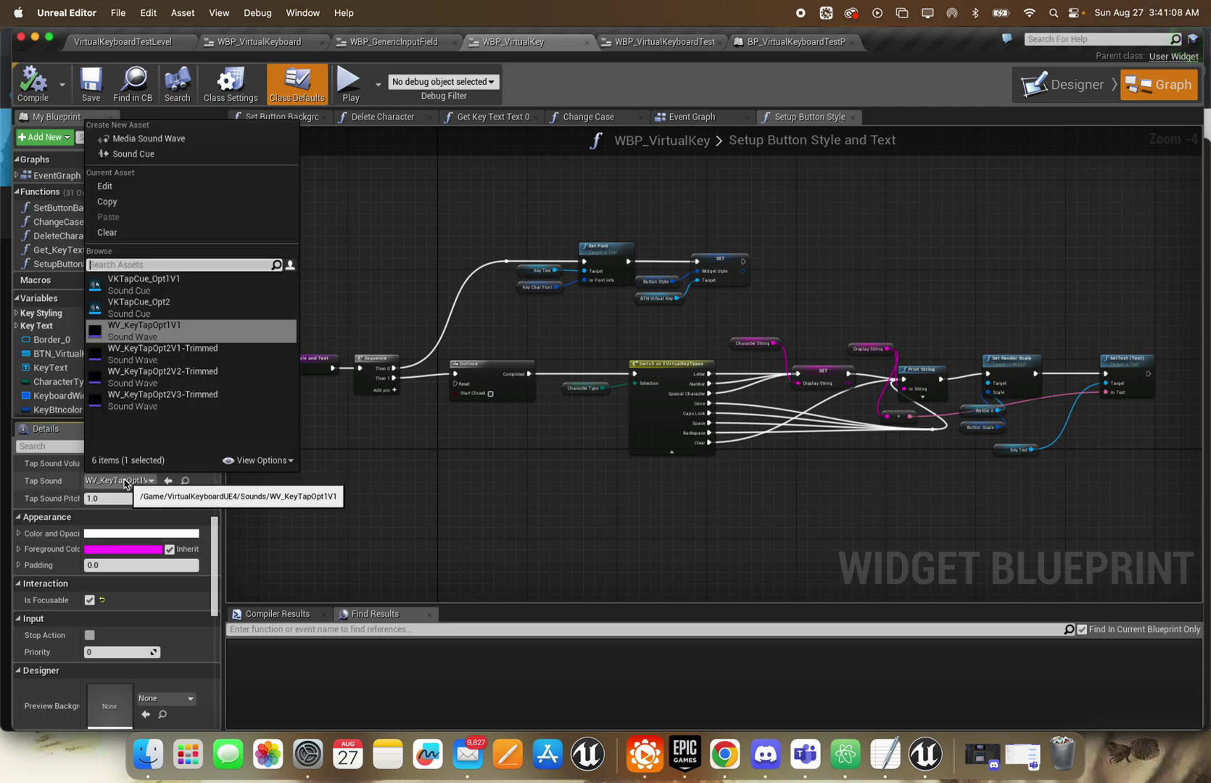
pyautogui.click(126, 480)
pyautogui.moveTo(216, 553); pyautogui.dragTo(206, 628)
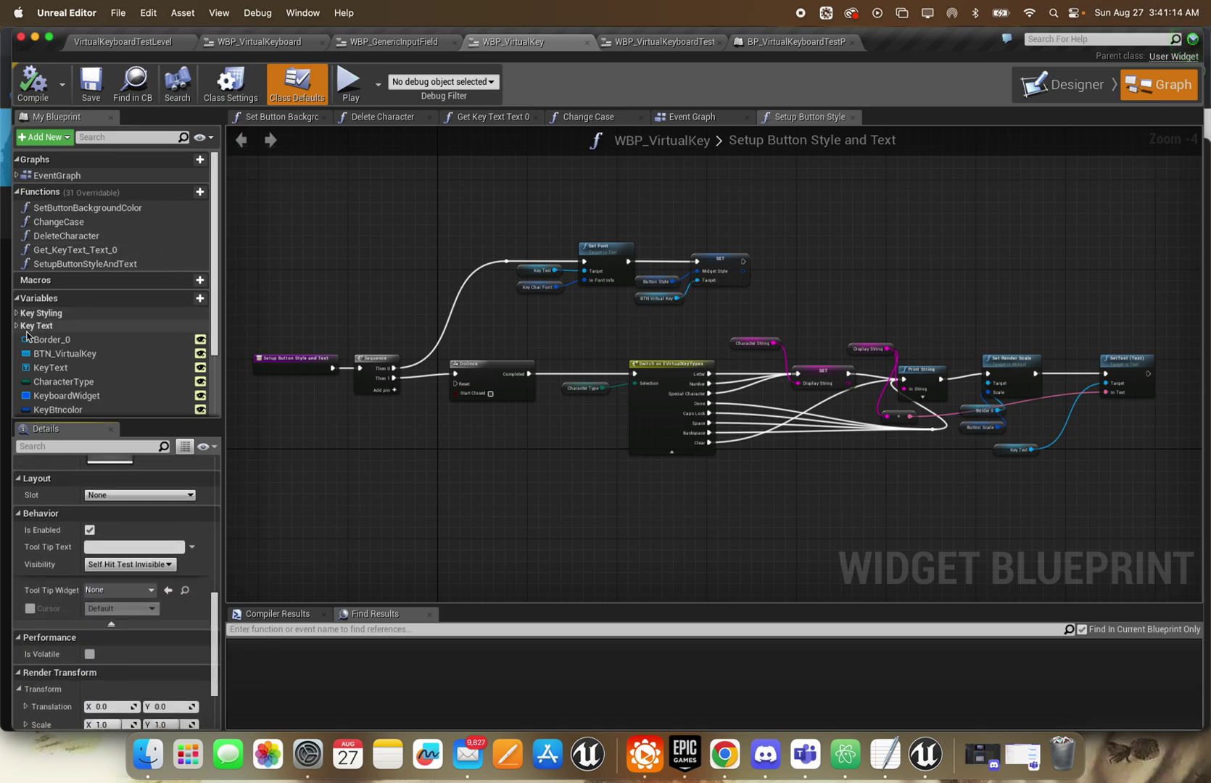
# Inspect the ButtonStyle and KeyCharFont Key Styling variables, leaving the font unchanged, then open WBP_VirtualKeyboard
pyautogui.click(18, 313)
pyautogui.click(63, 327)
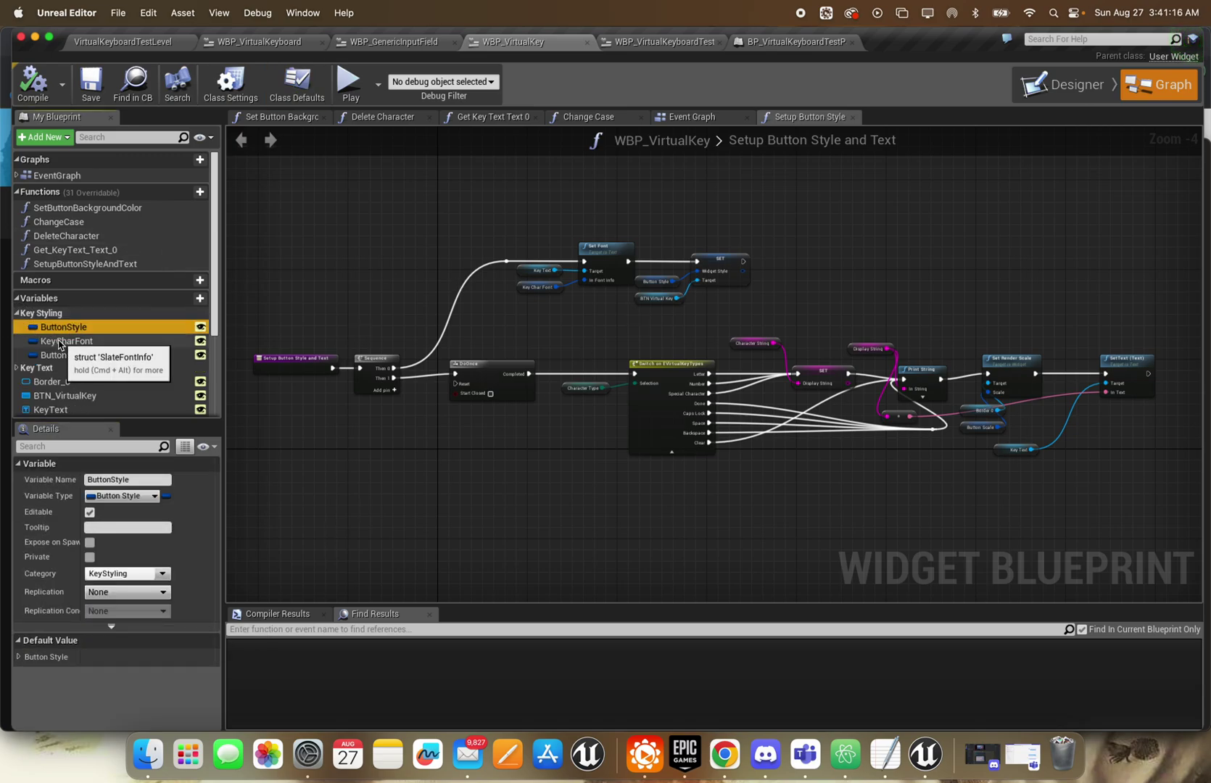
pyautogui.click(60, 342)
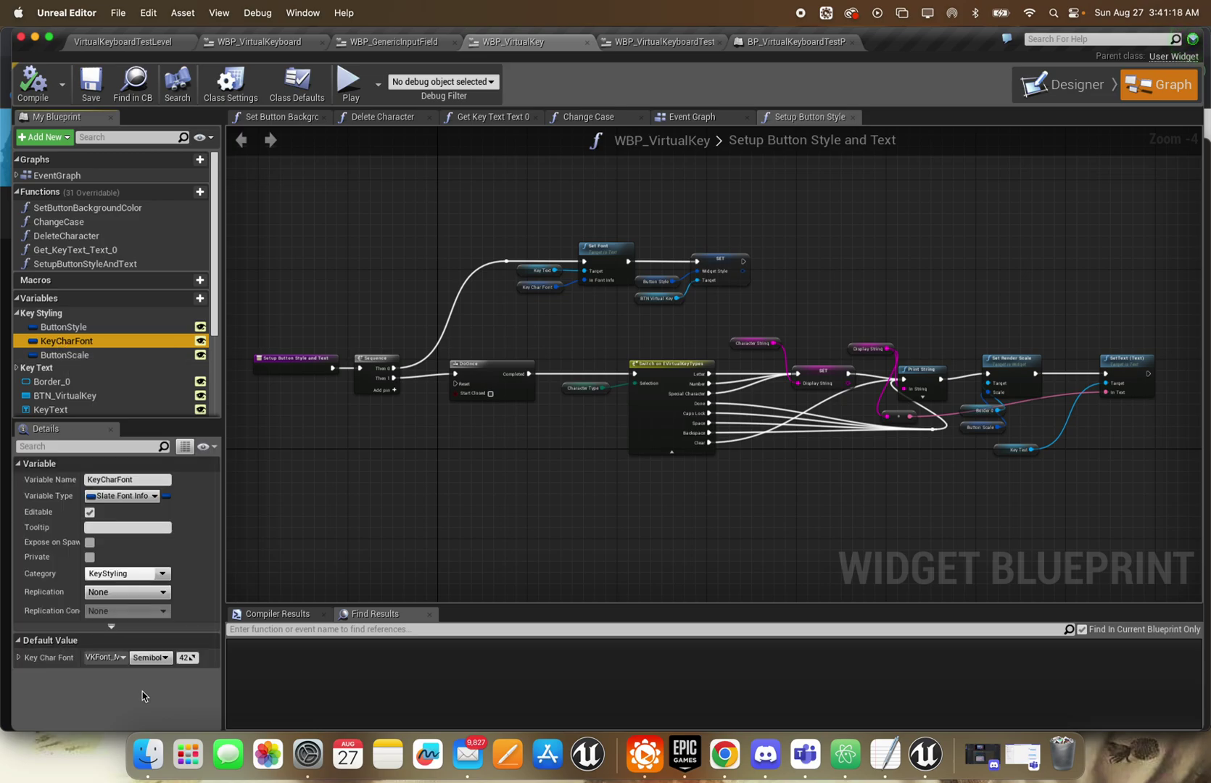
pyautogui.click(112, 658)
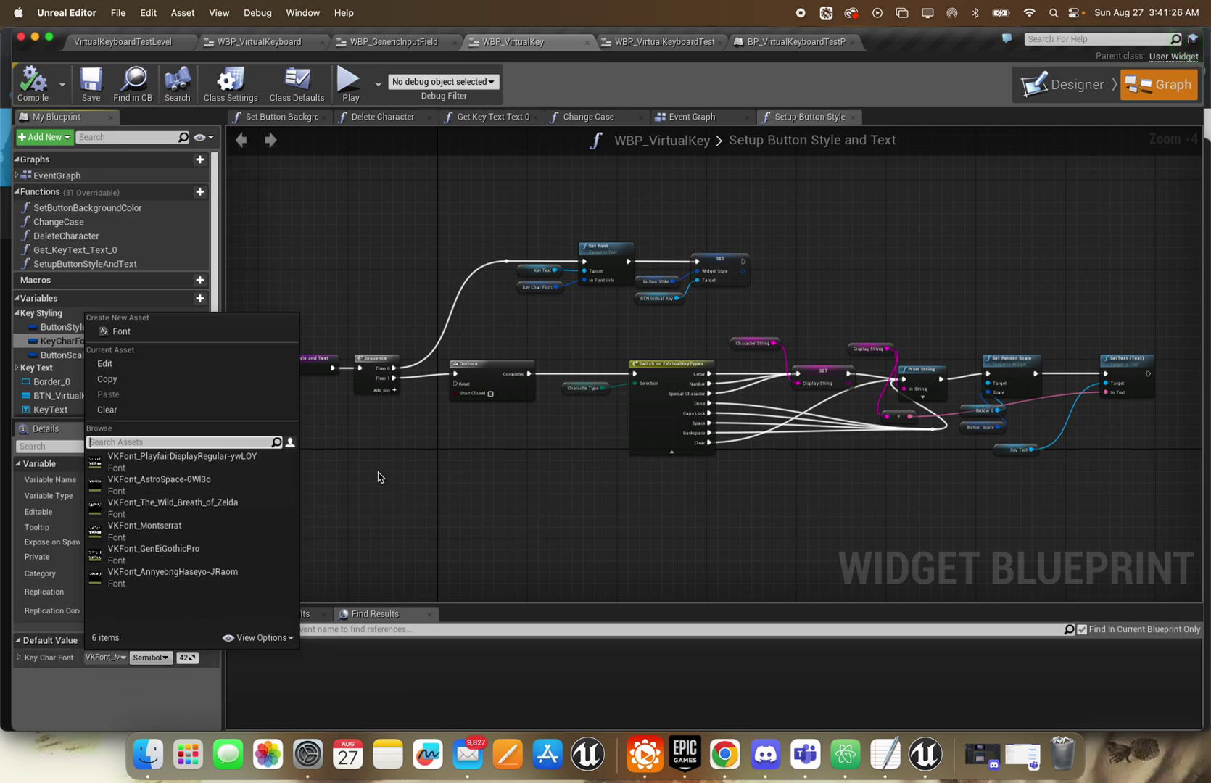
pyautogui.click(378, 473)
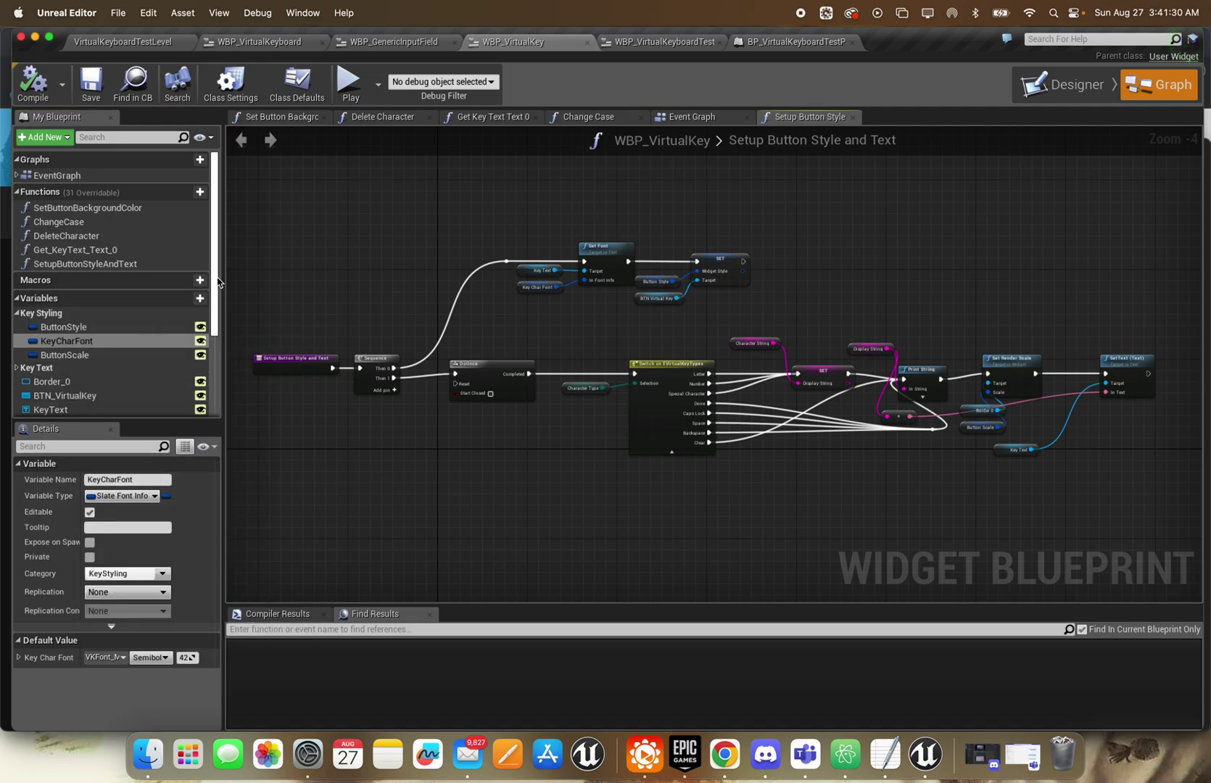
pyautogui.scroll(-5, 217, 282)
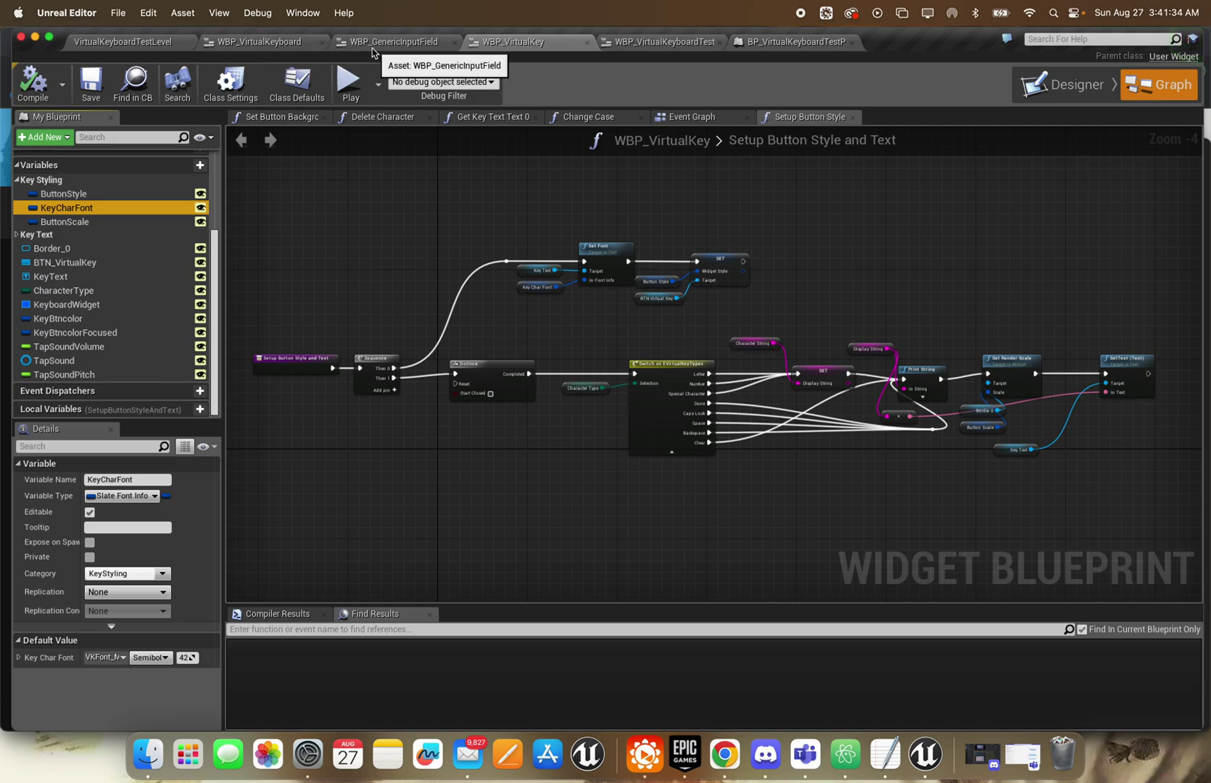
pyautogui.click(274, 43)
# Zoom into the keyboard layout and select the Q key, showing character q of type Letter
pyautogui.click(346, 368)
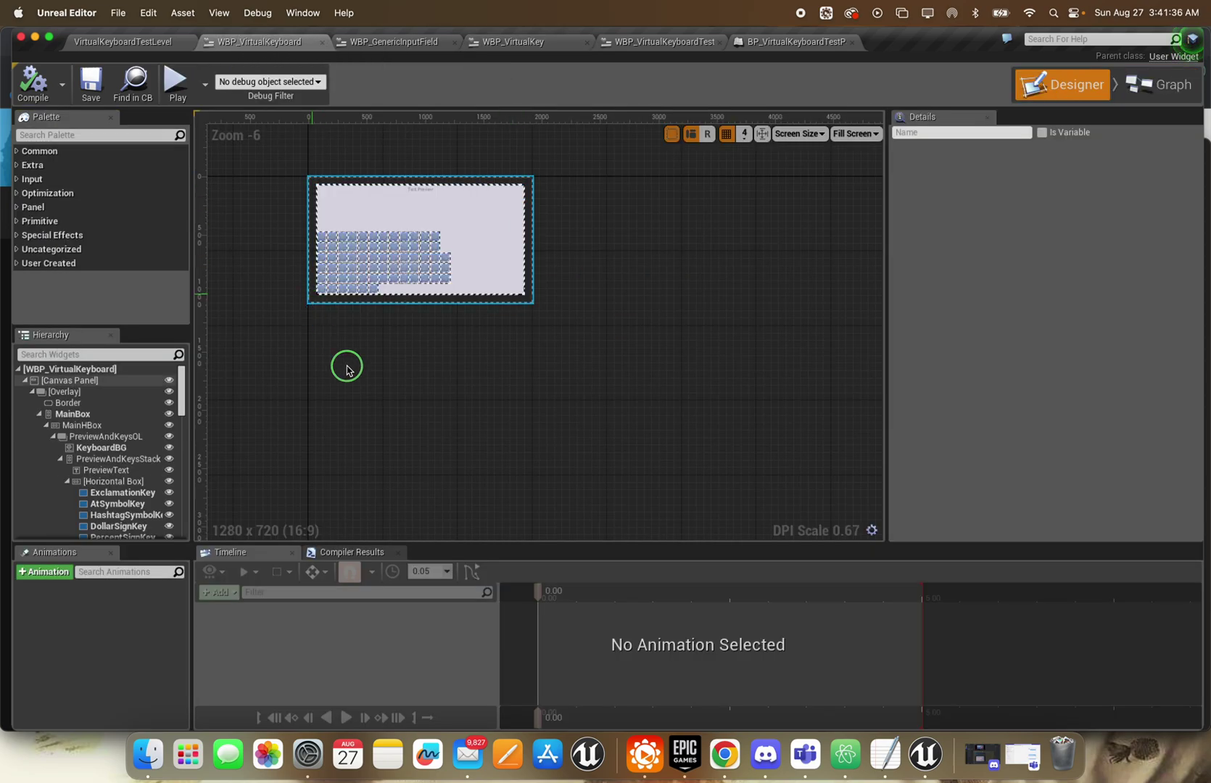
pyautogui.scroll(3, 346, 368)
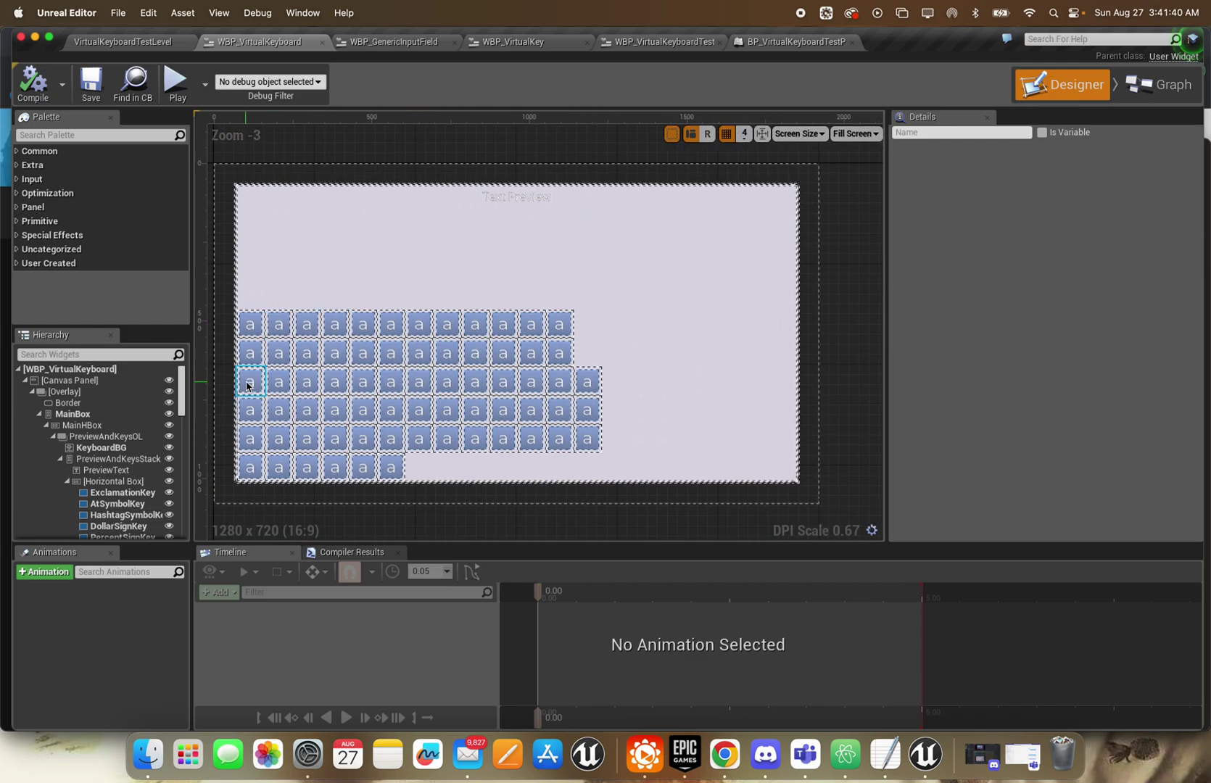
pyautogui.click(254, 386)
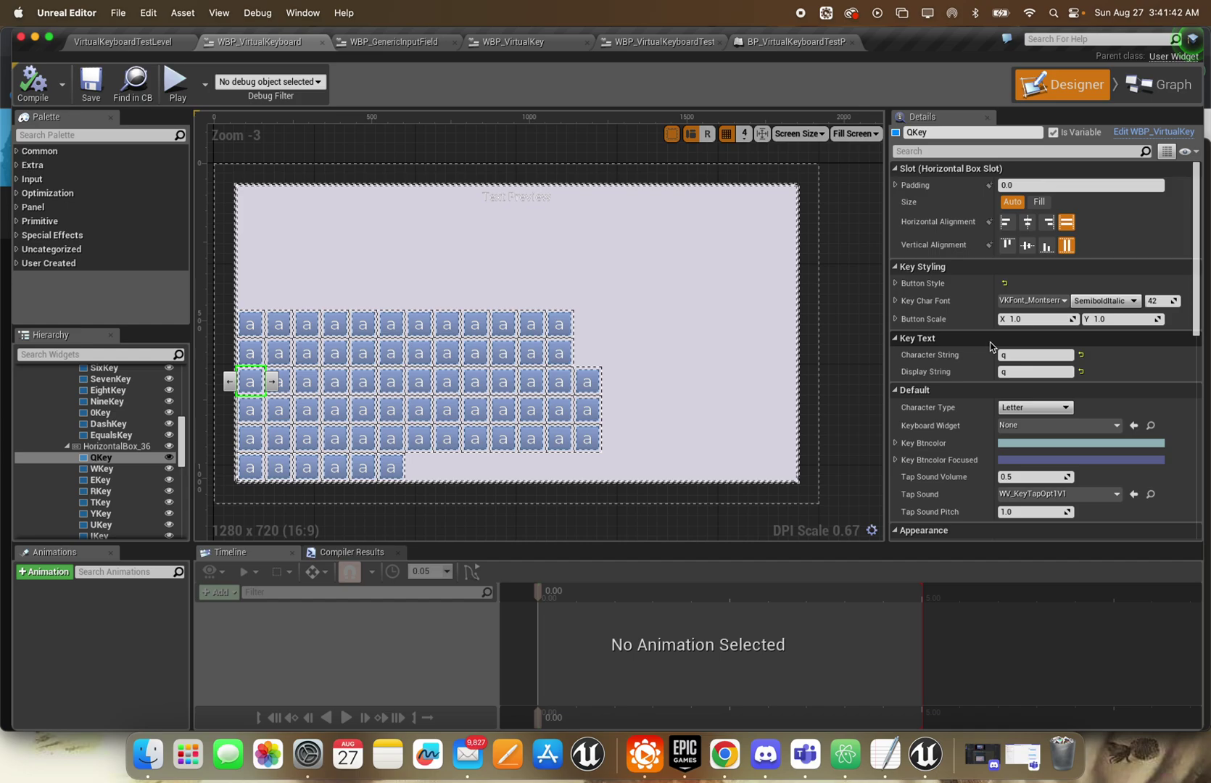
pyautogui.click(1018, 409)
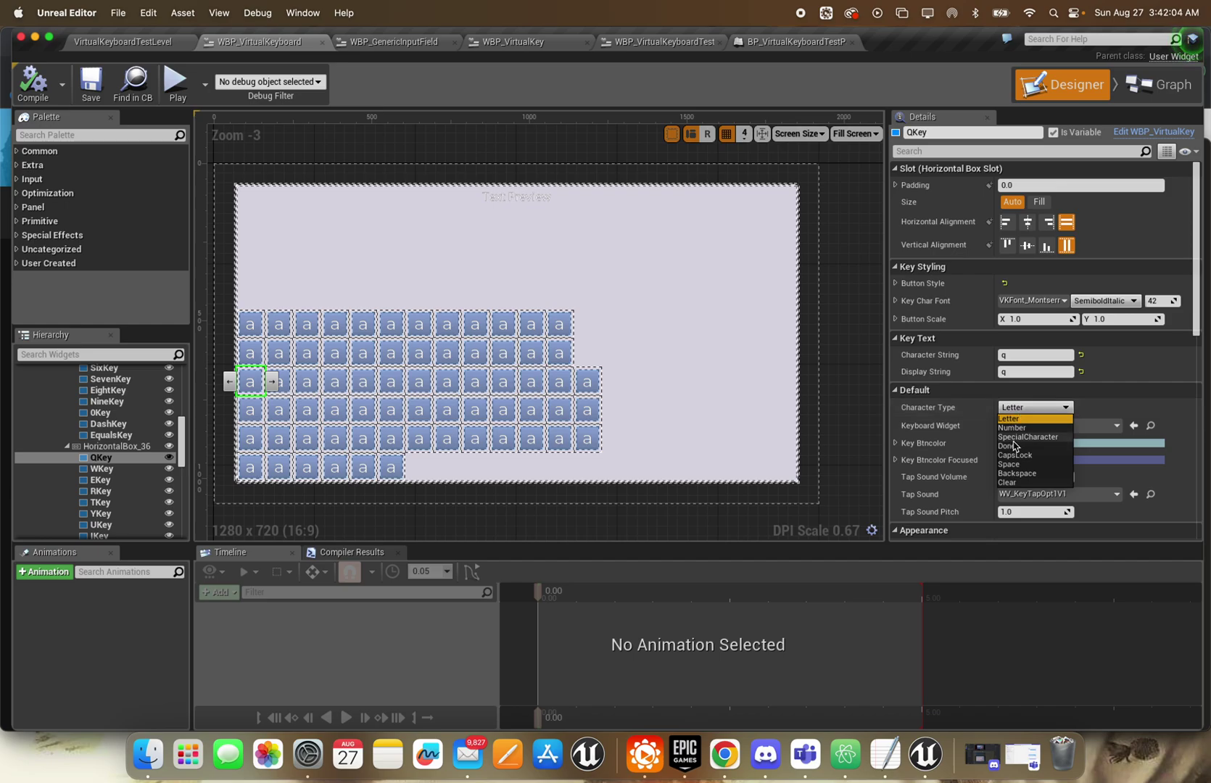
pyautogui.click(822, 366)
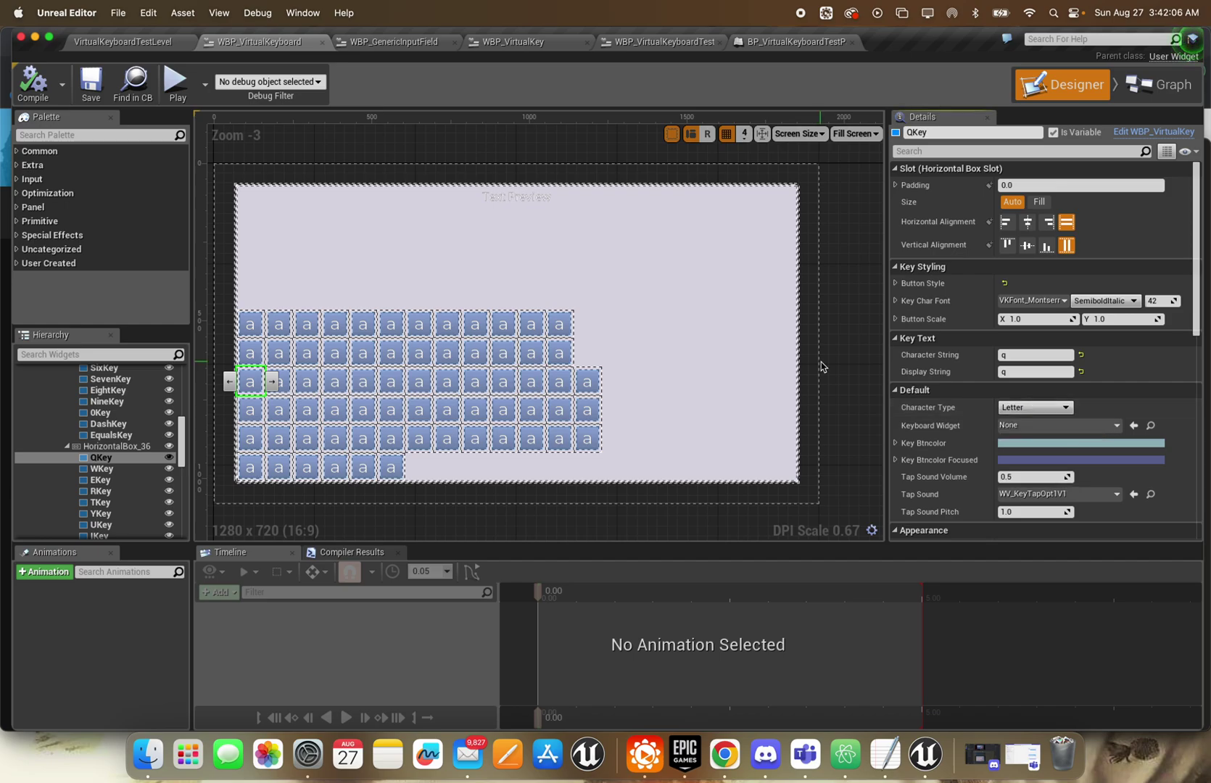
pyautogui.click(1034, 408)
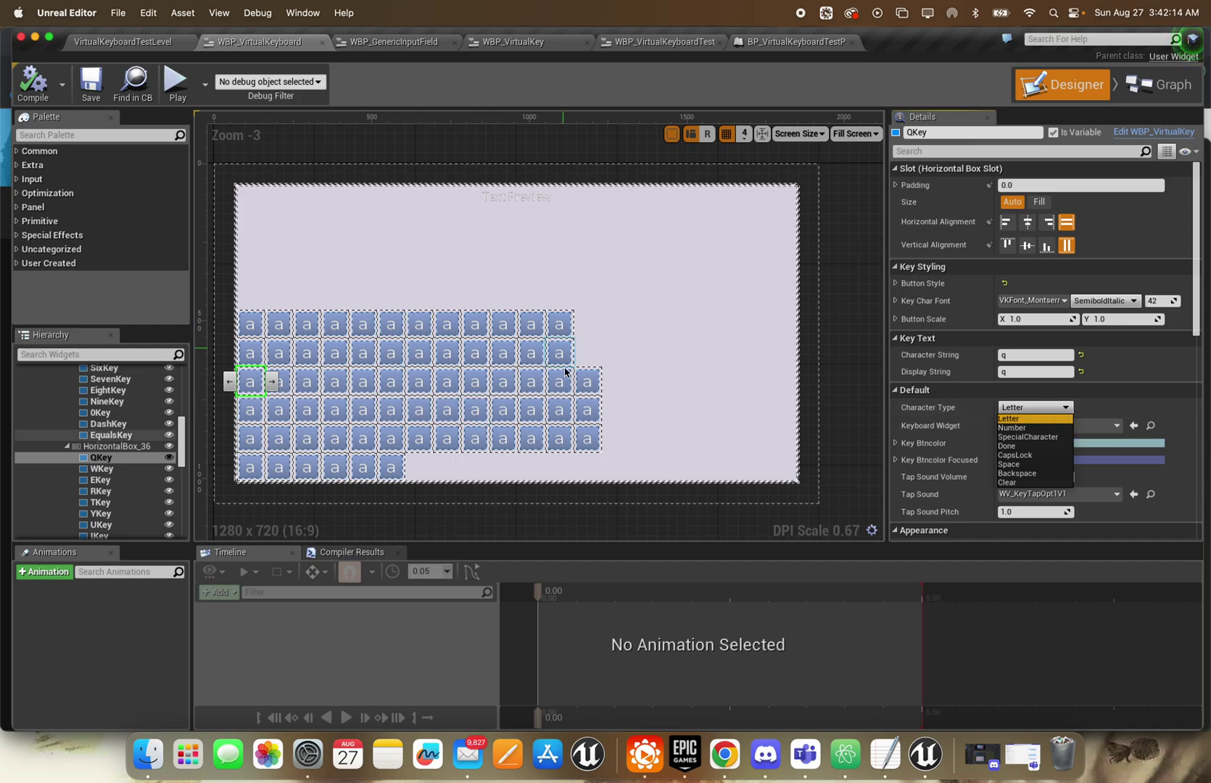
pyautogui.click(1019, 418)
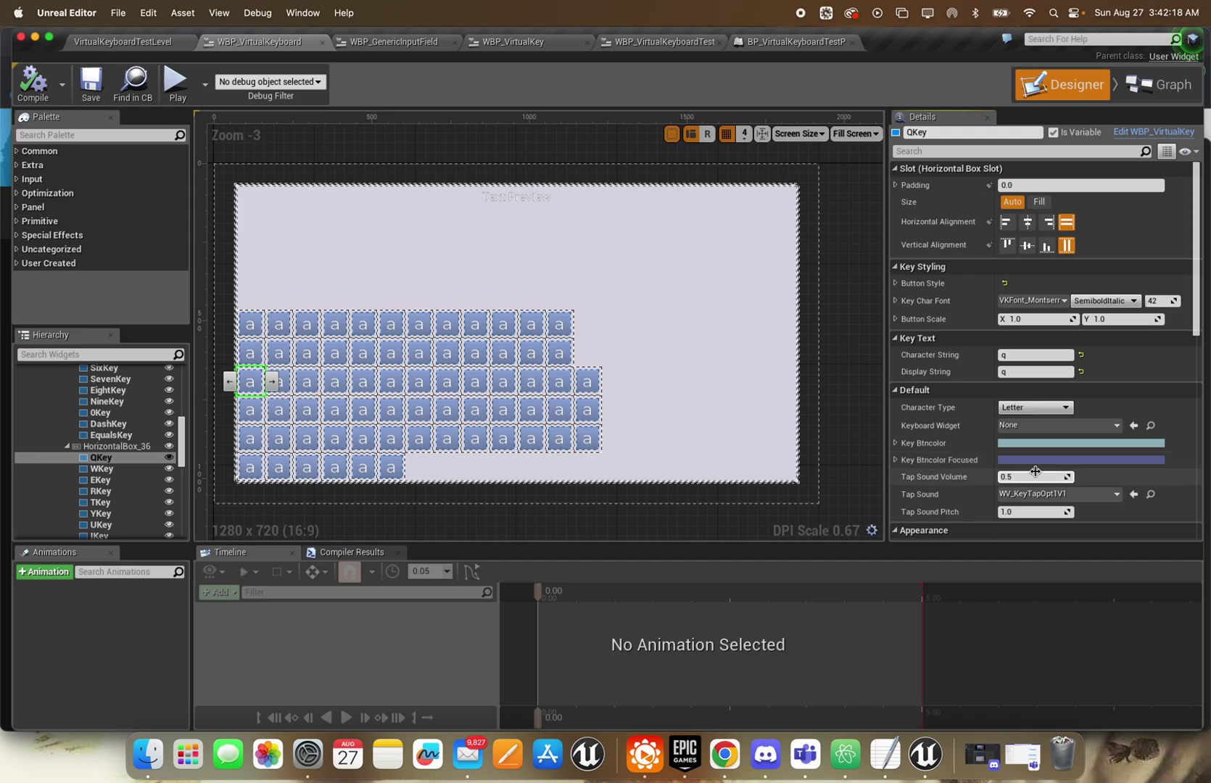
pyautogui.scroll(-5, 1030, 473)
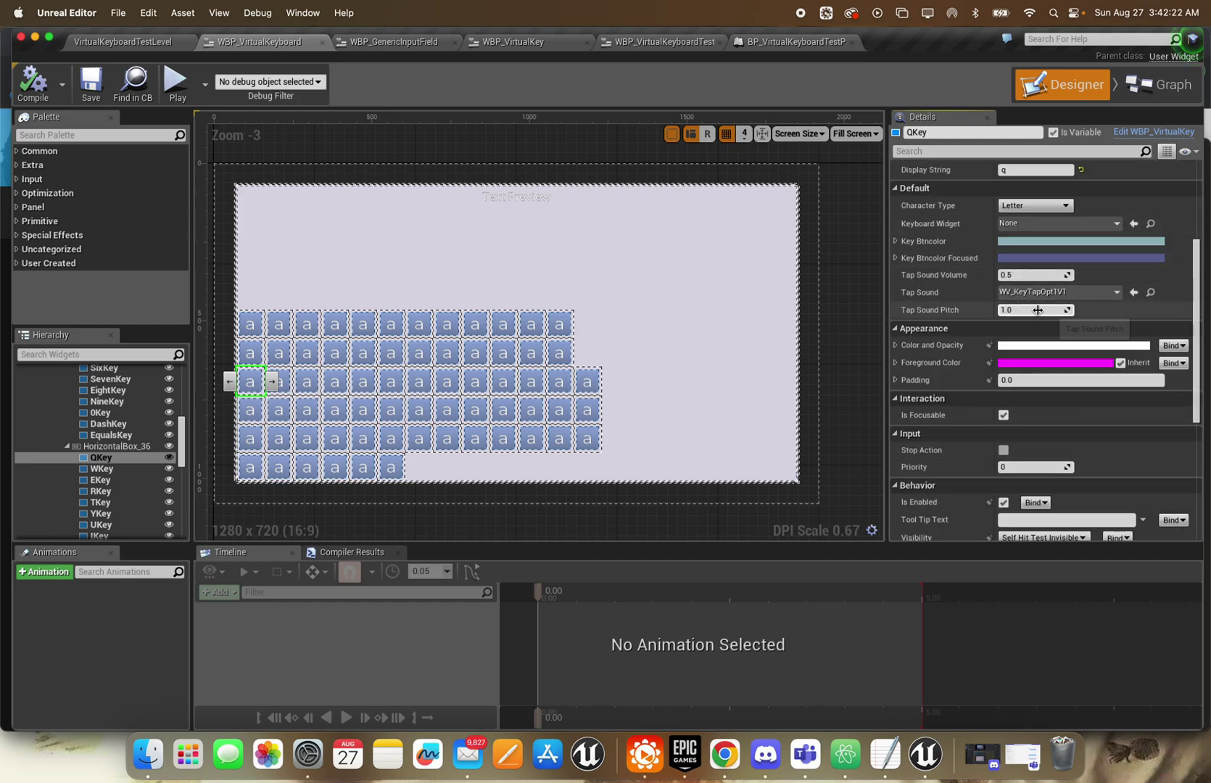
pyautogui.scroll(-4, 1037, 311)
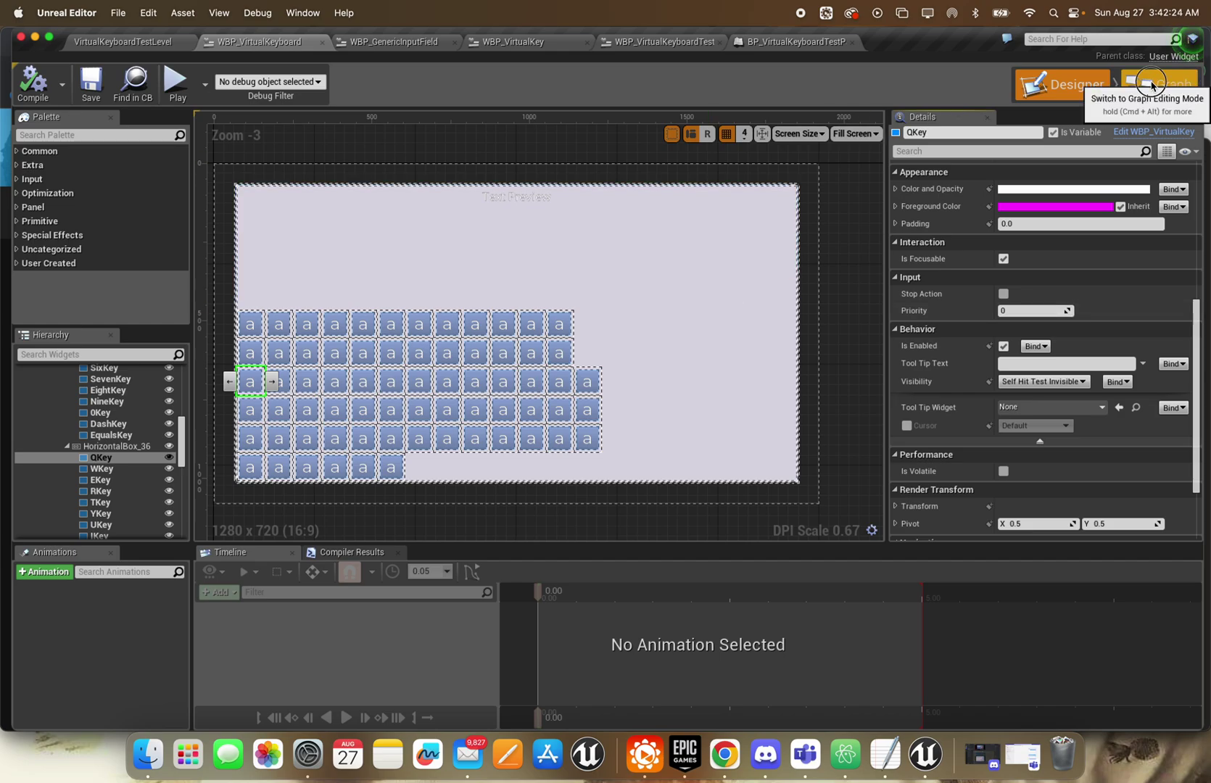
# In WBP_VirtualKeyboard's graph, confirm IsCaseLocked and IsUppercased default to false, then compile
pyautogui.click(1160, 84)
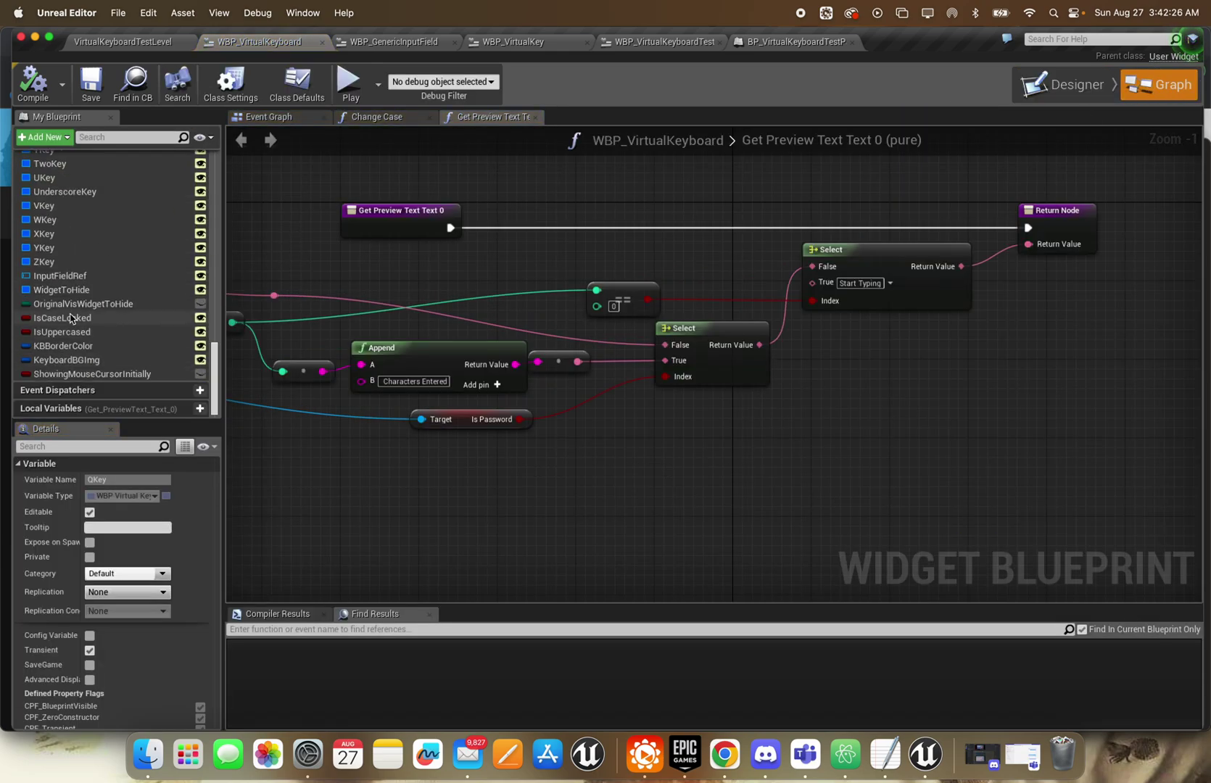
pyautogui.click(69, 321)
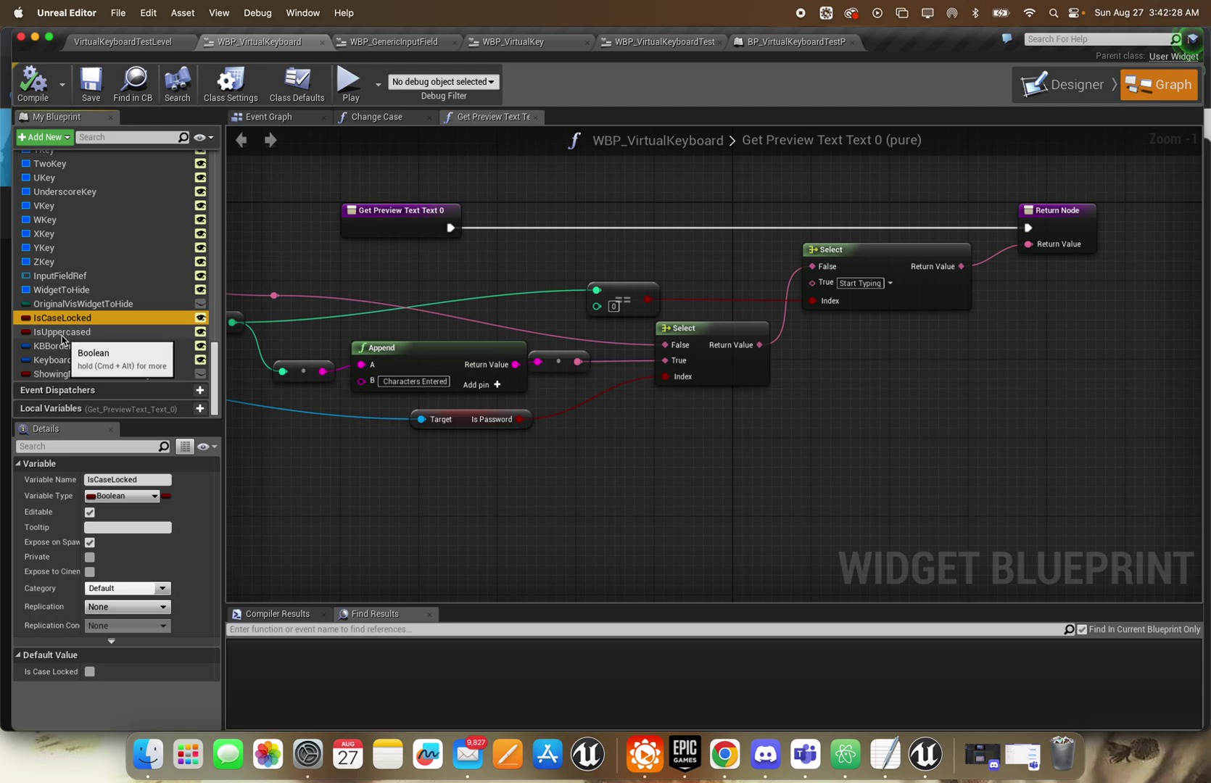
pyautogui.click(62, 334)
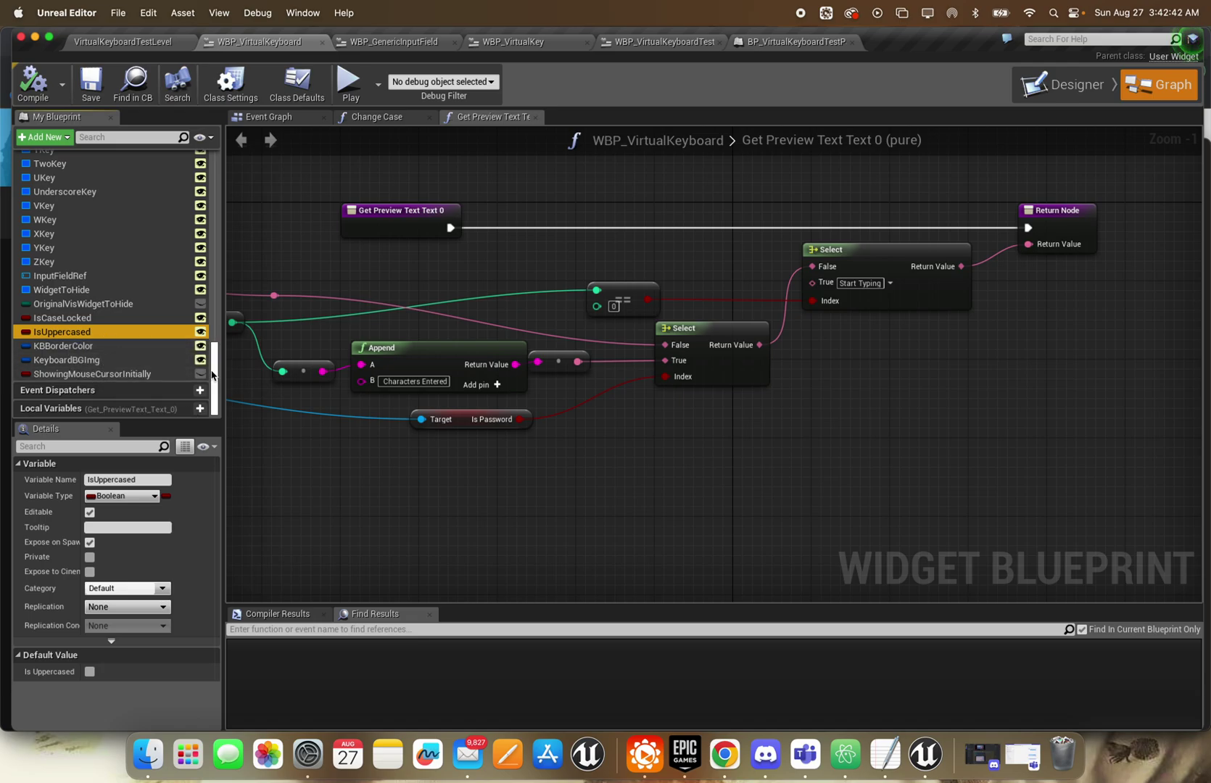
pyautogui.moveTo(212, 375); pyautogui.dragTo(159, 149)
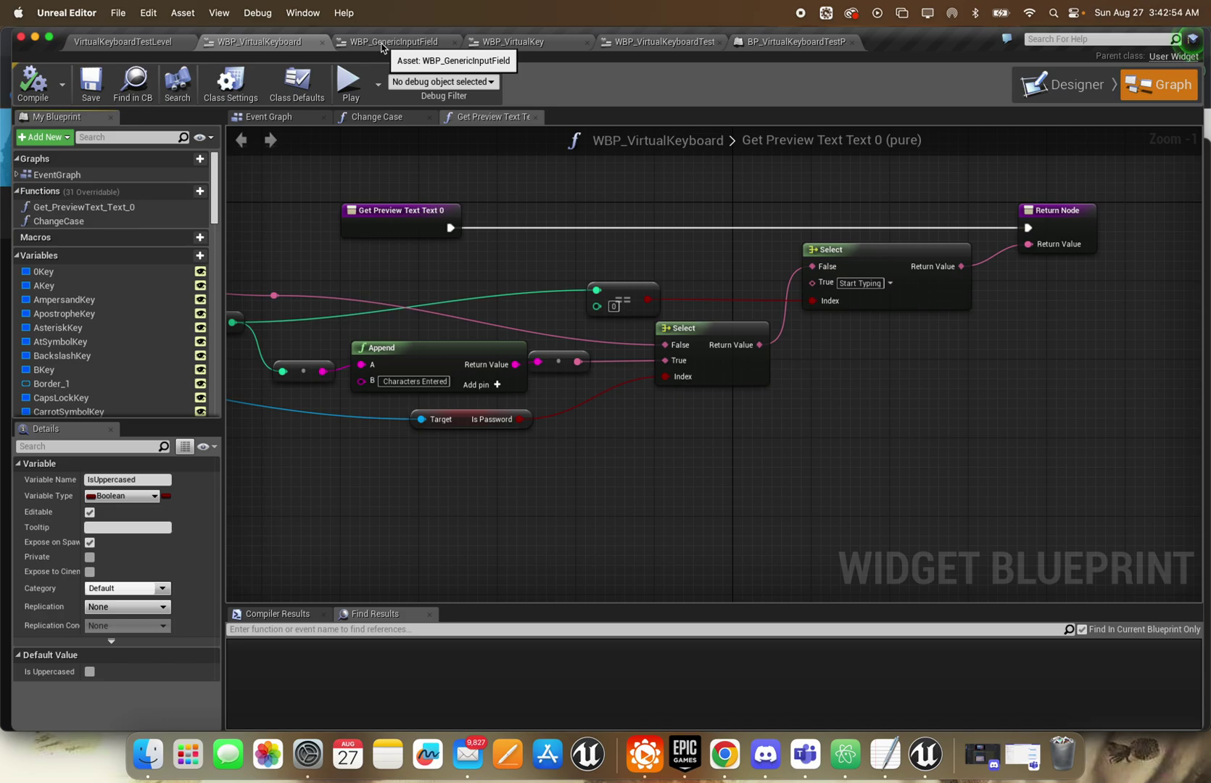
pyautogui.click(36, 88)
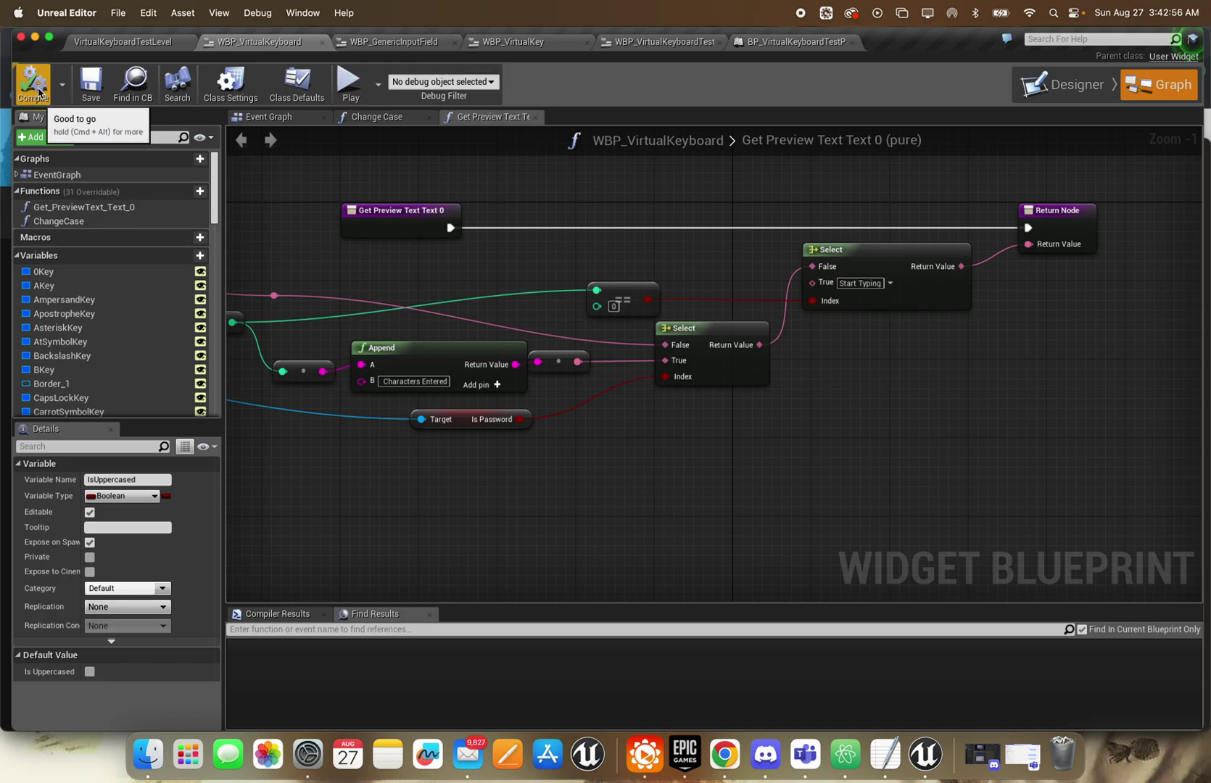